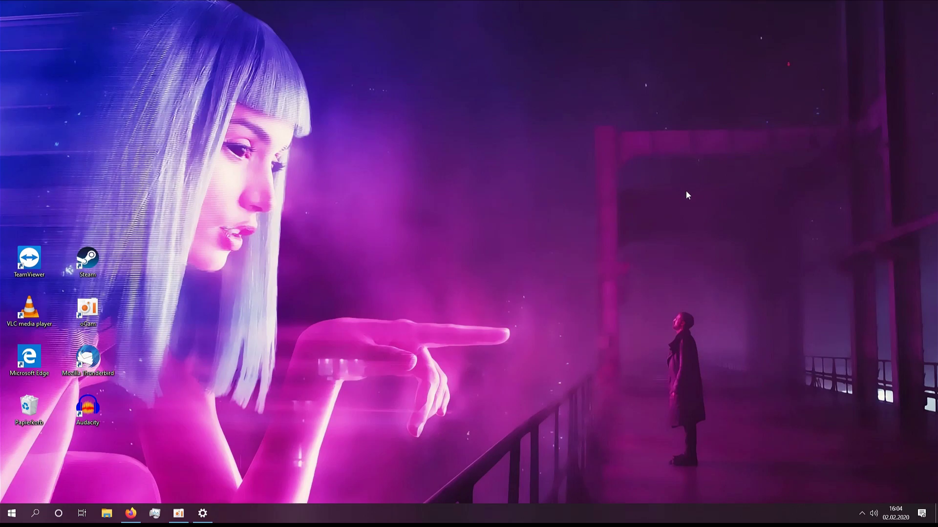
- Switch the desktop background to the Earth-and-Moon space scene using the wallpaper program running in the notification area
click(862, 513)
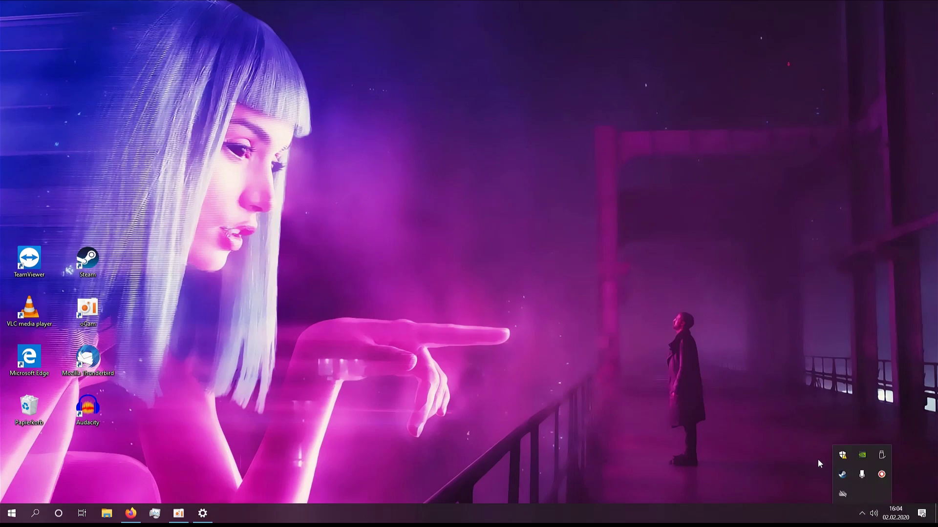
right_click(843, 476)
click(866, 334)
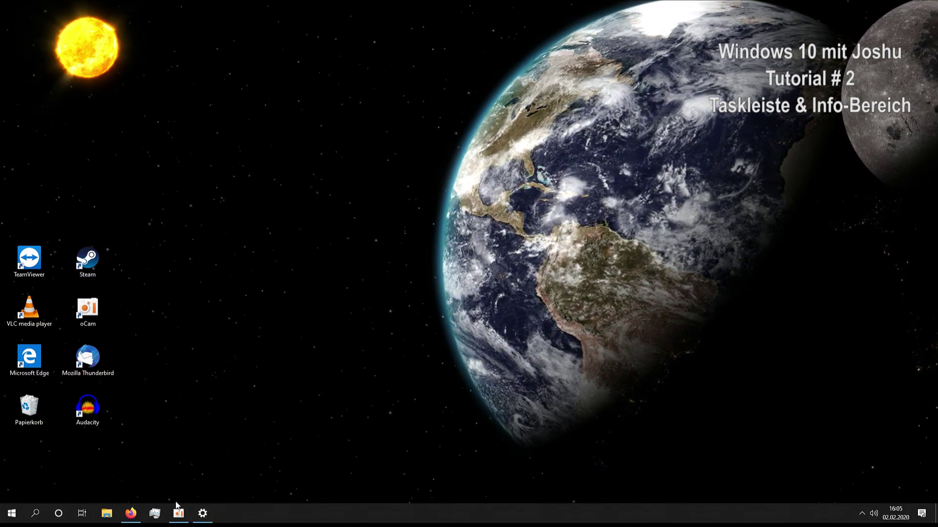
- Pin Kurznotizen from the Start menu to the taskbar
click(13, 515)
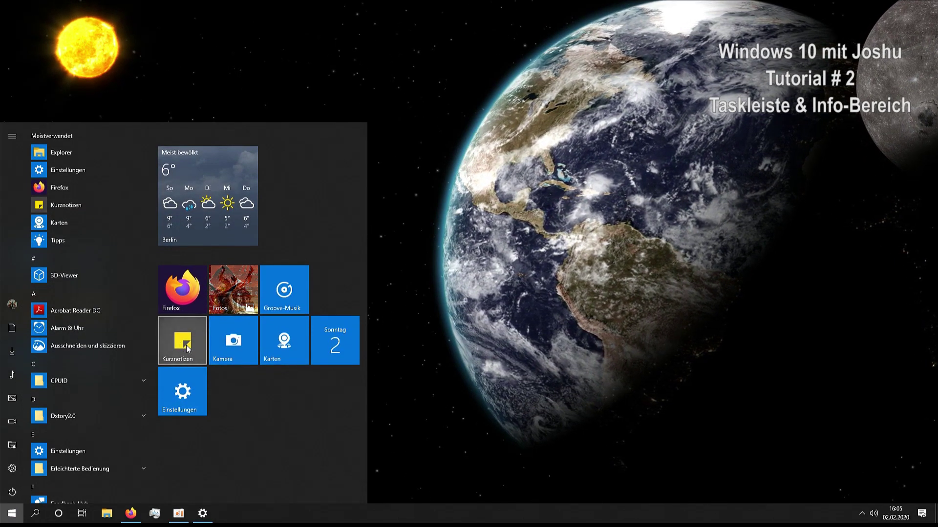
drag(184, 348, 244, 516)
click(437, 426)
- Test the pinned Kurznotizen shortcut by launching it twice, closing the notes list and the blank note
click(227, 513)
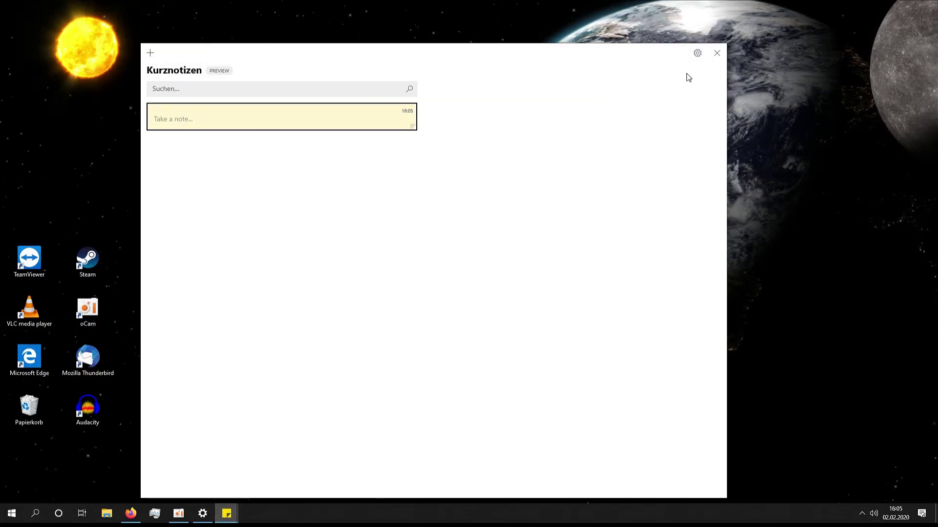
click(717, 53)
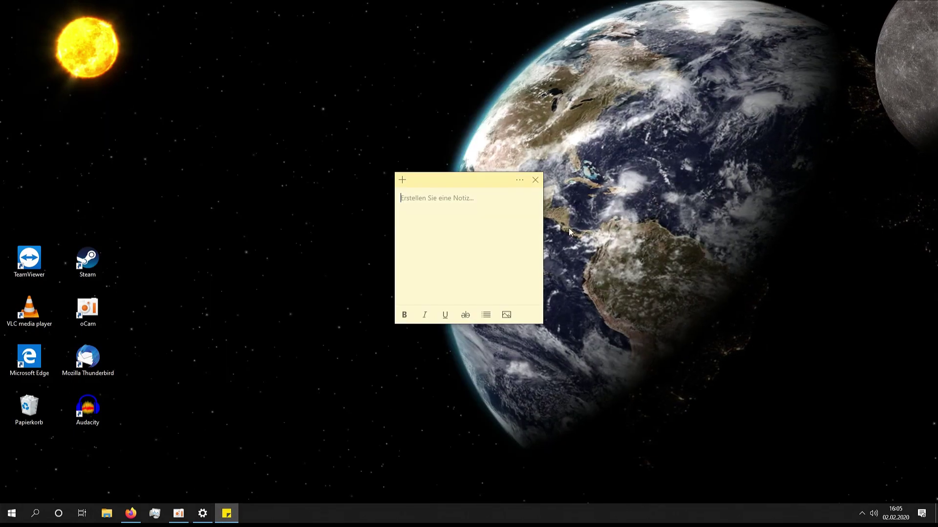
click(536, 180)
click(227, 513)
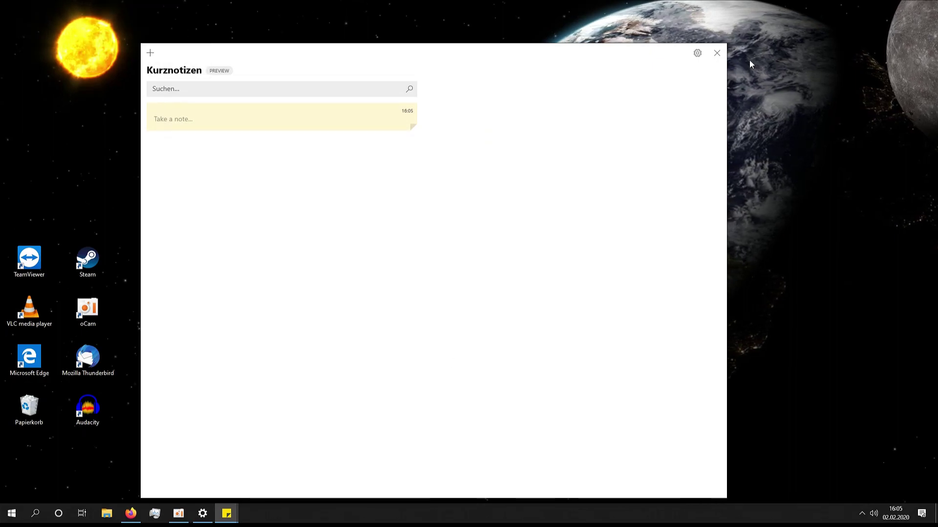
click(716, 52)
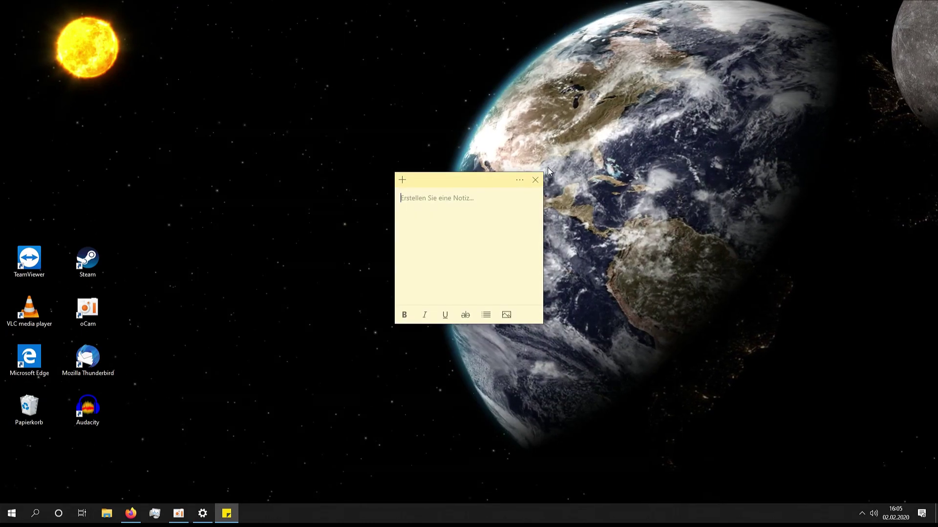
click(536, 179)
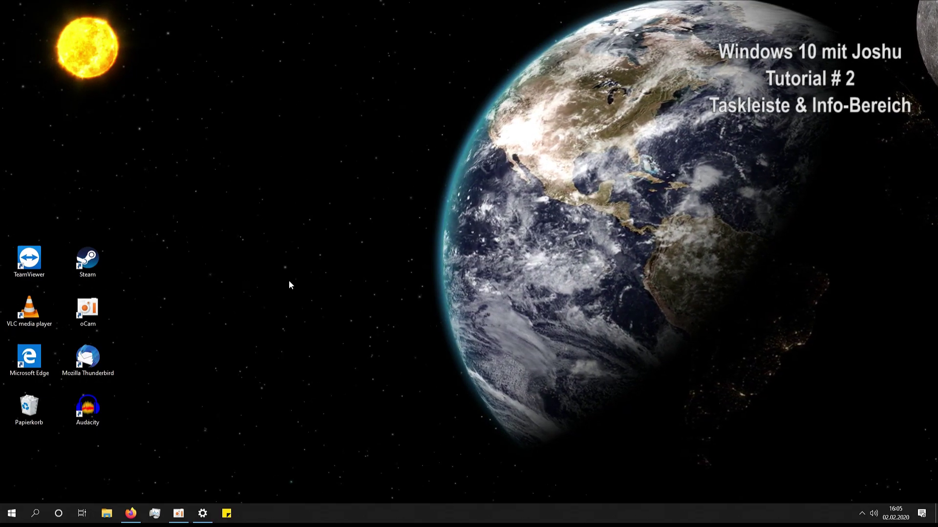
- Open the Videos folder and try to pin the swim video file directly to the taskbar
key(super+e)
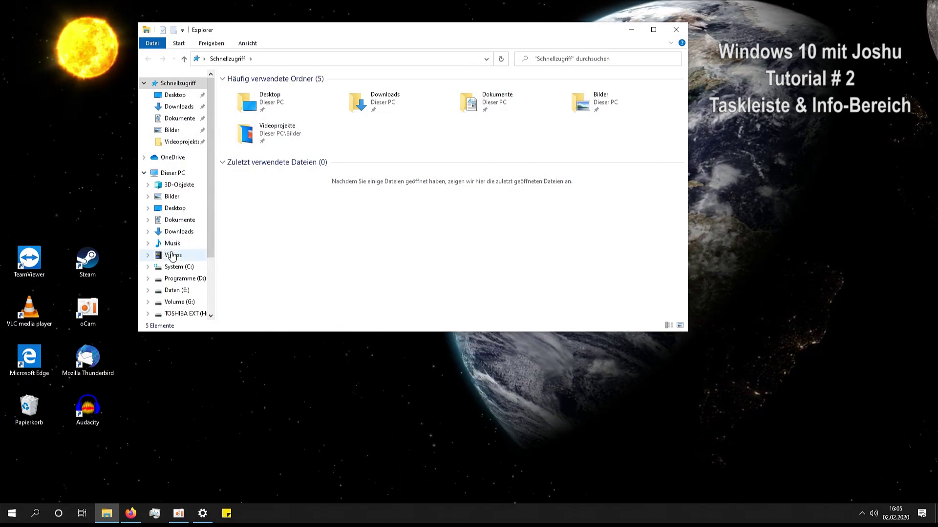
click(171, 256)
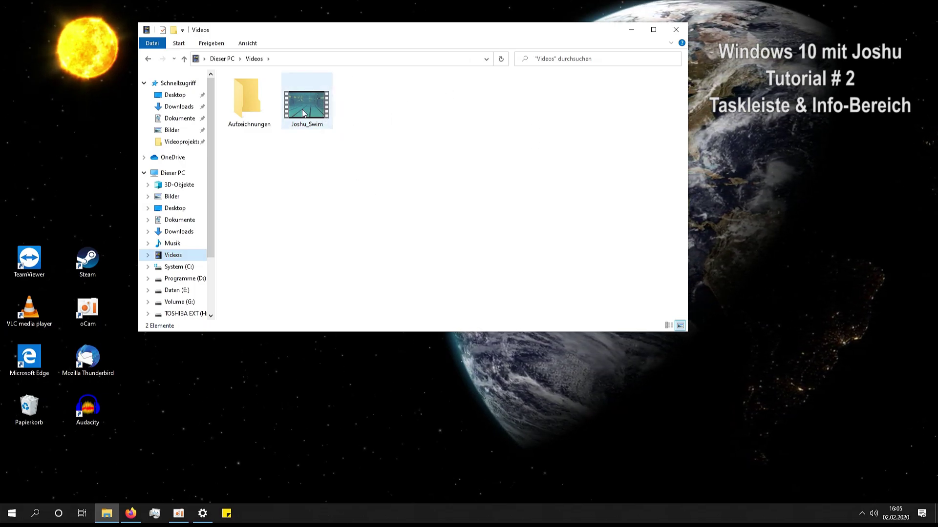
drag(307, 105, 319, 505)
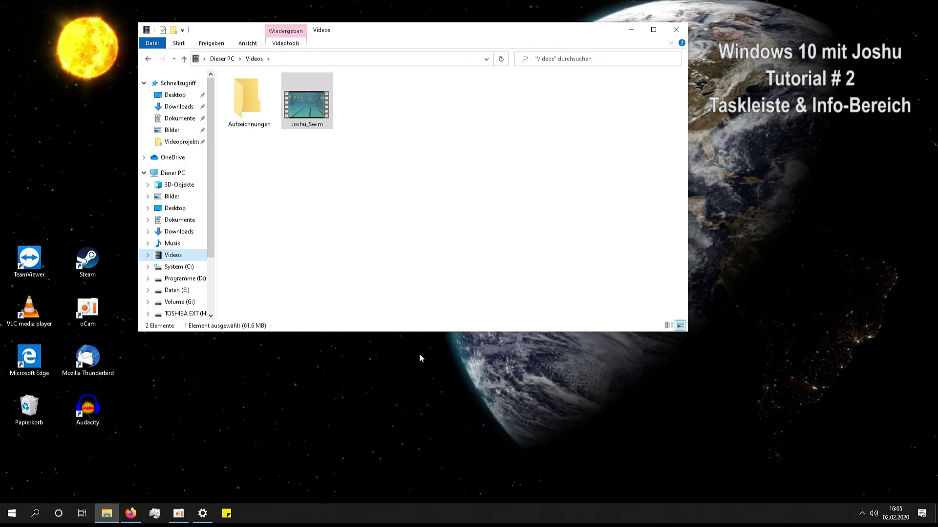
- Create a shortcut to the swim video in the Videos folder and prefix its target path with "explorer"
right_click(313, 103)
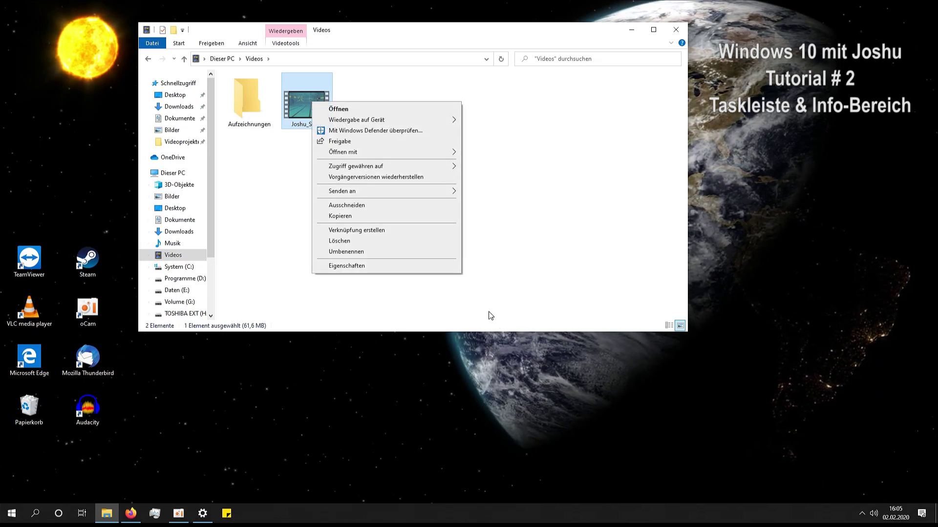
click(379, 230)
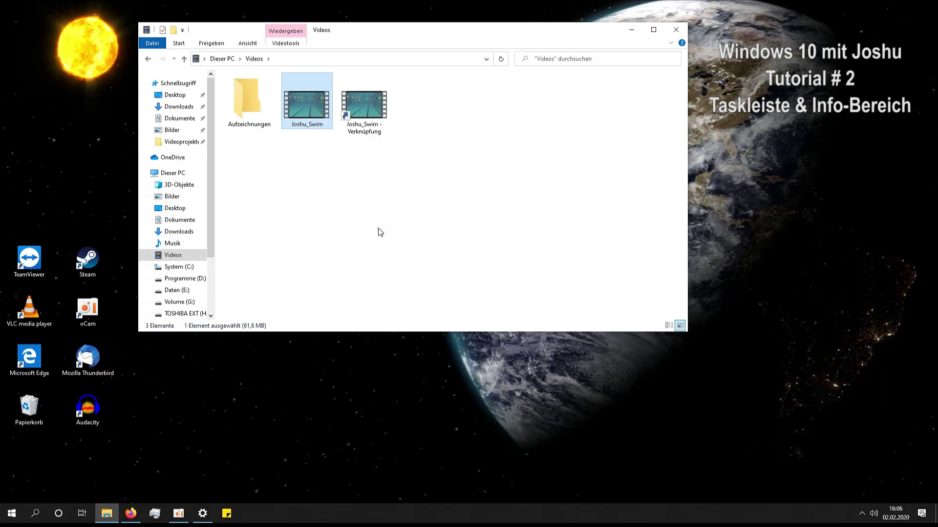
click(367, 109)
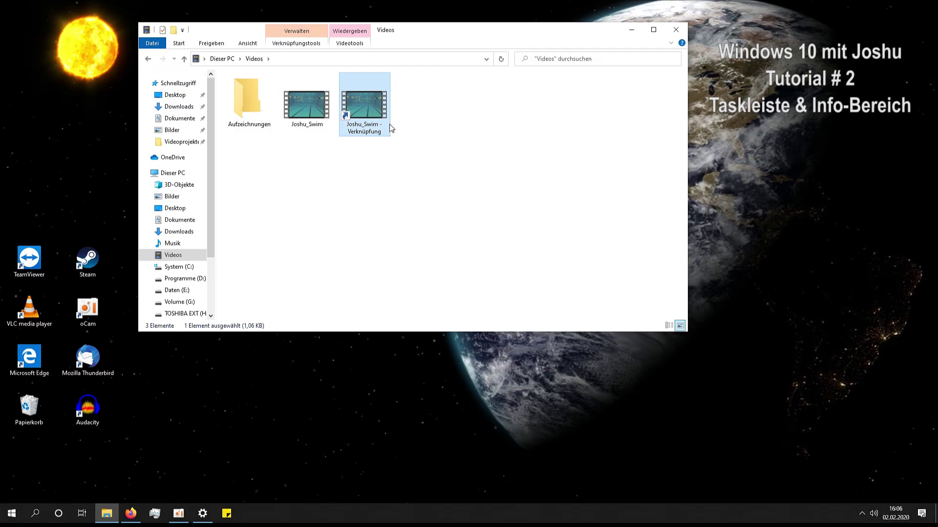
right_click(374, 110)
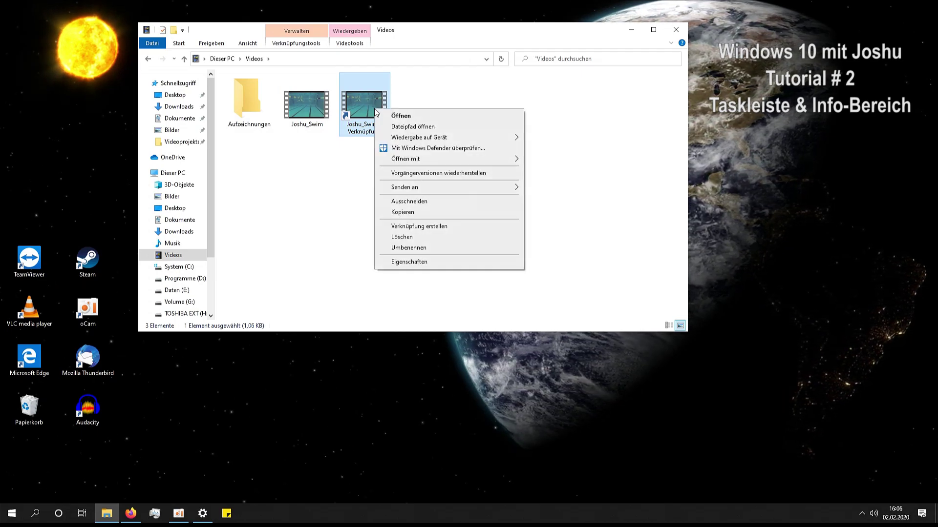
click(432, 262)
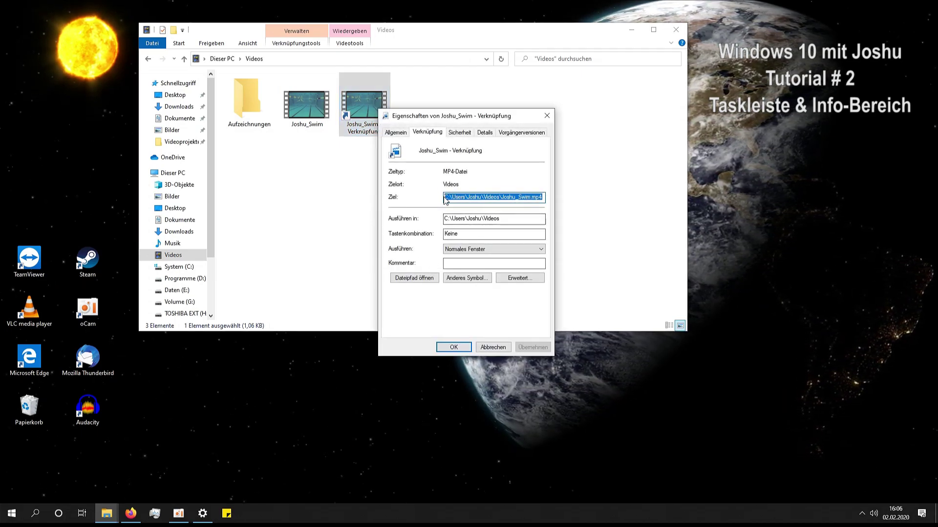
key(Home)
text(")
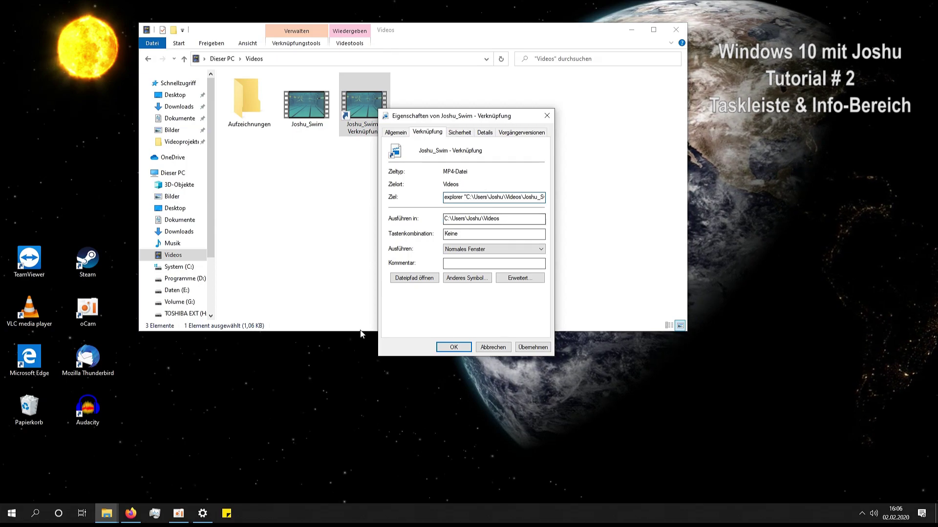
- Change the video shortcut's icon to the green tree from SHELL32.dll and save its properties
click(466, 278)
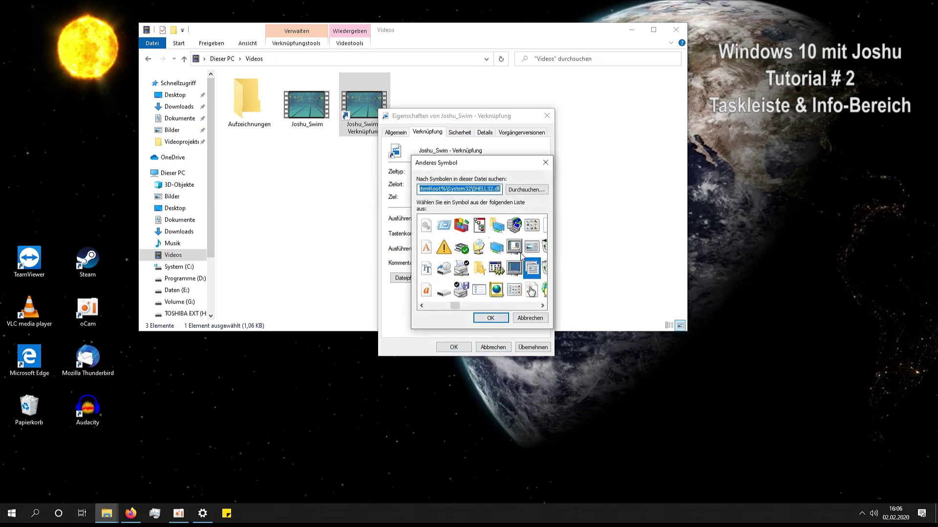
mouse_move(456, 309)
mouse_down()
mouse_move(492, 309)
mouse_move(447, 310)
mouse_up()
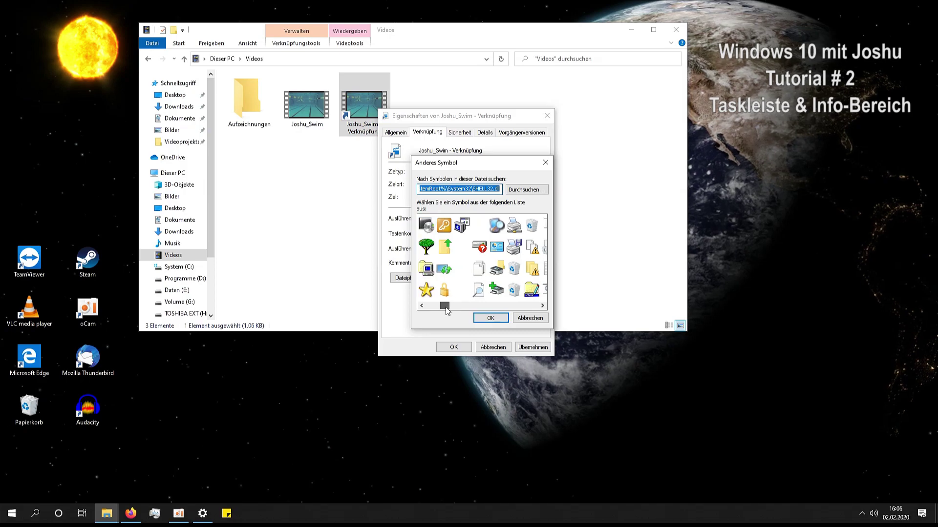
click(427, 248)
click(498, 320)
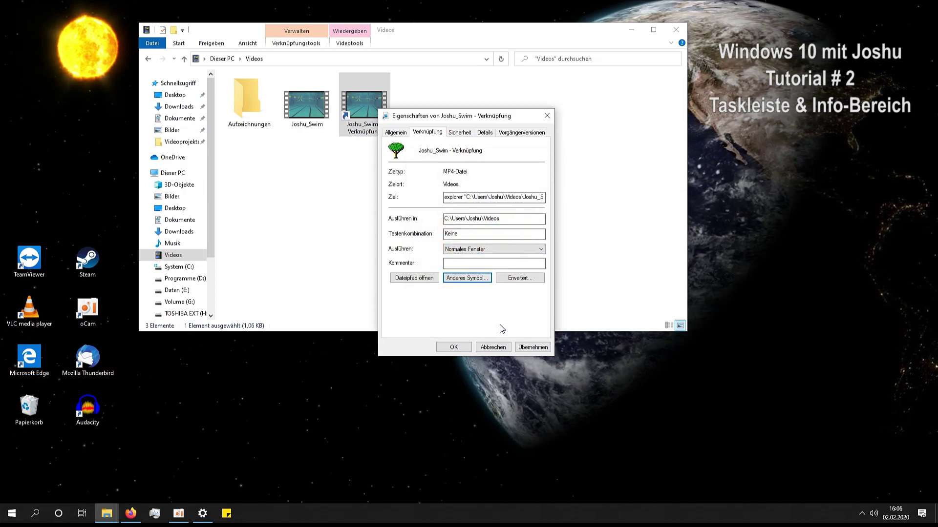
click(453, 348)
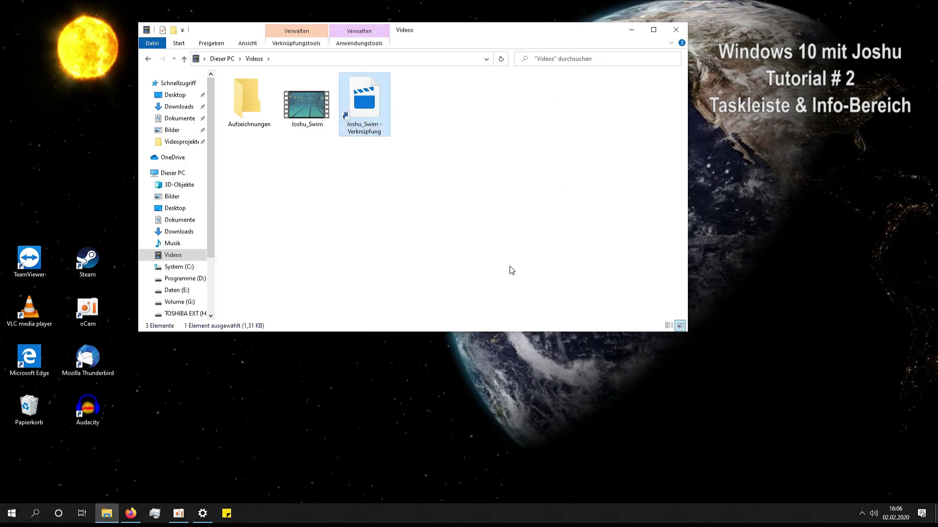
- Pin the tree-icon video shortcut to the taskbar
right_click(377, 106)
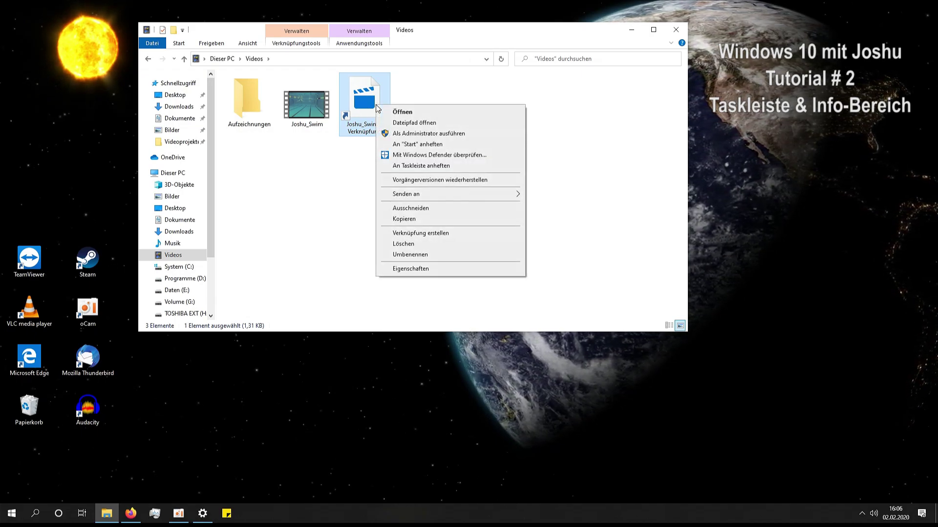
click(399, 167)
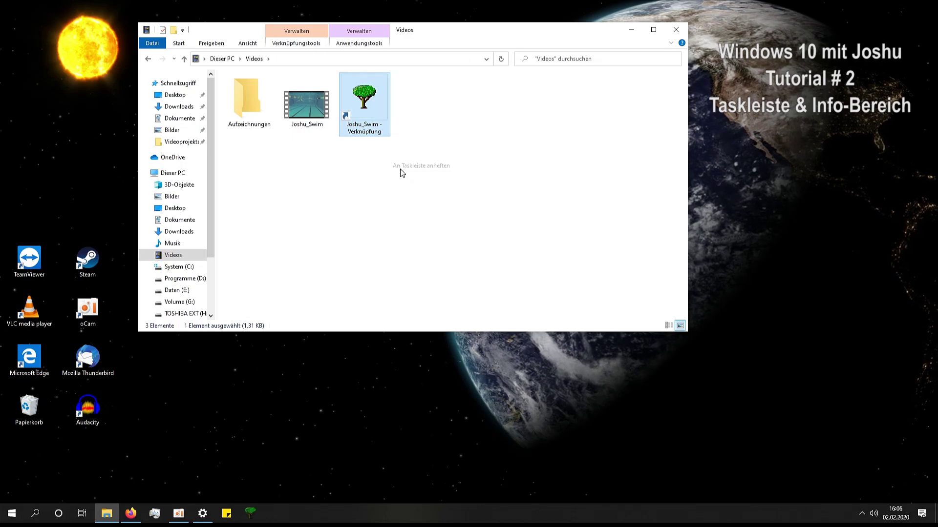
- Minimise the folder window and test the pinned tree shortcut by playing the video, skipping ahead and closing the player
click(632, 29)
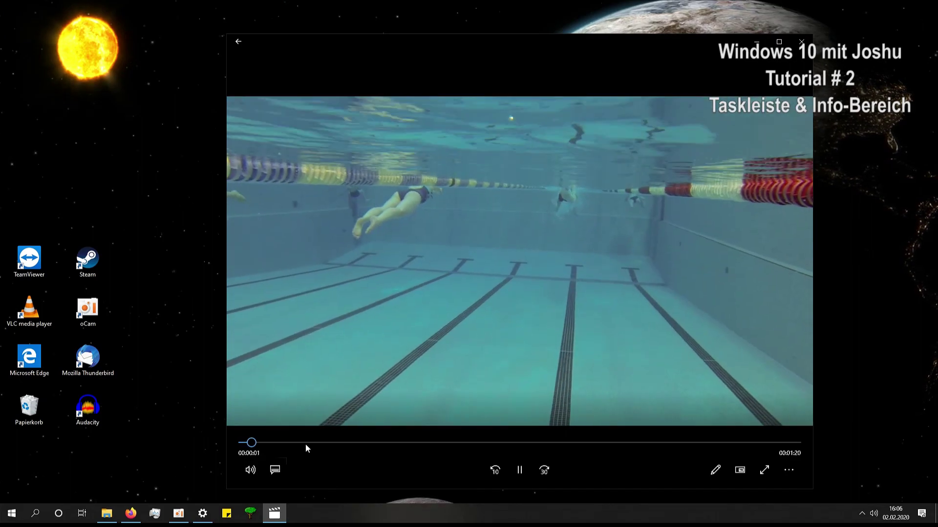
click(305, 444)
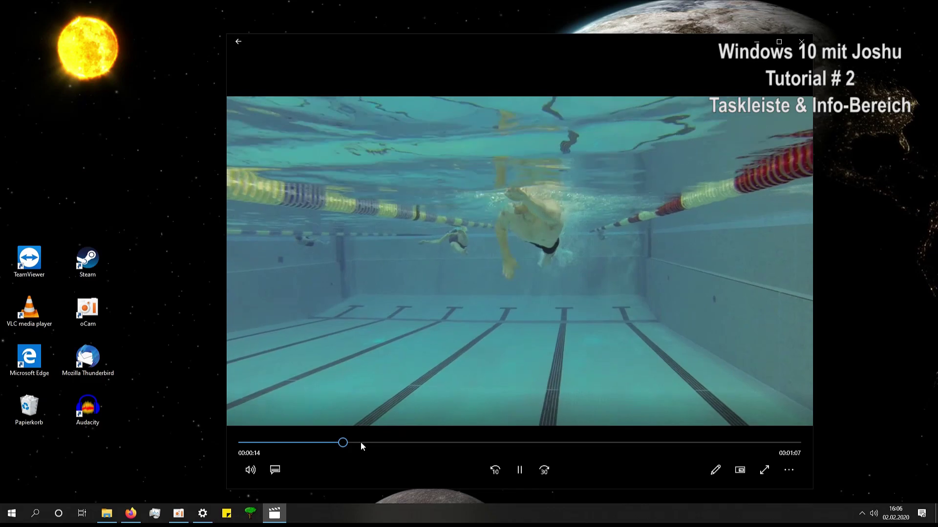
click(801, 42)
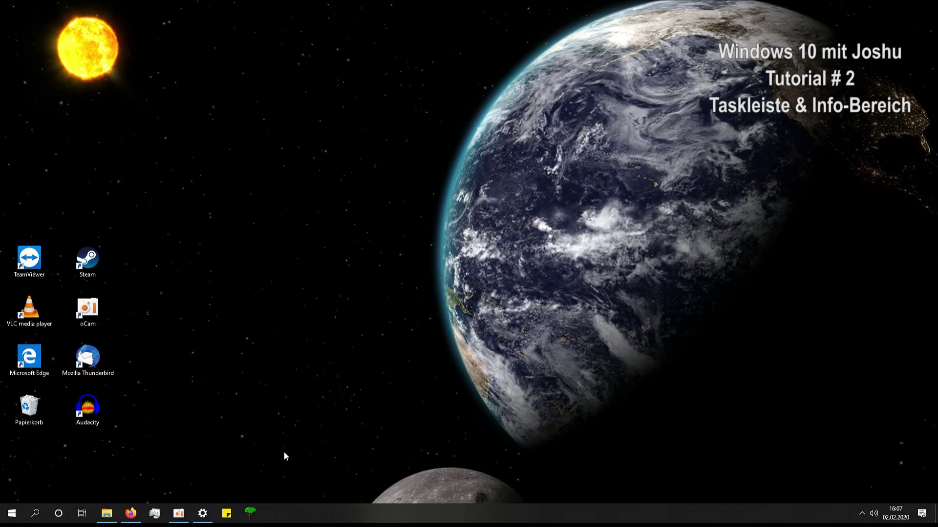
- Create a shortcut to the Gespeicherte Bilder folder inside the Bilder folder
click(116, 513)
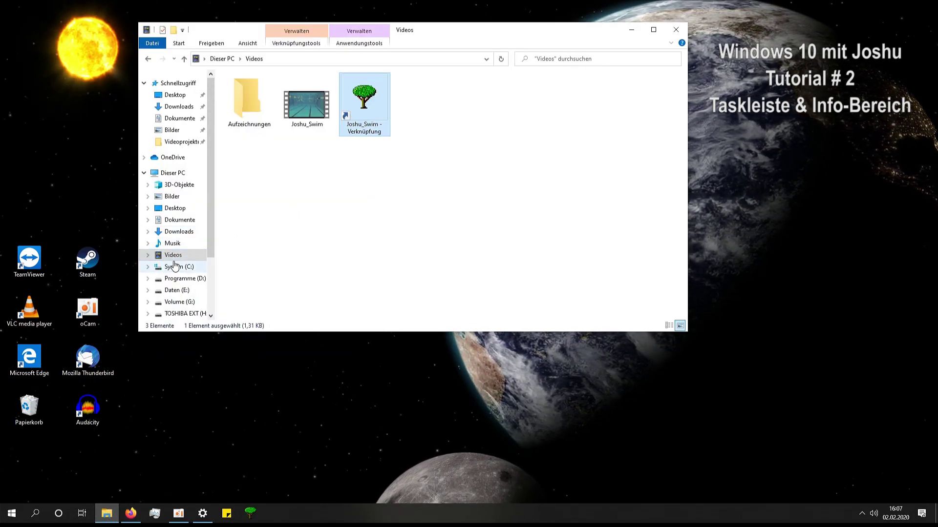
click(173, 197)
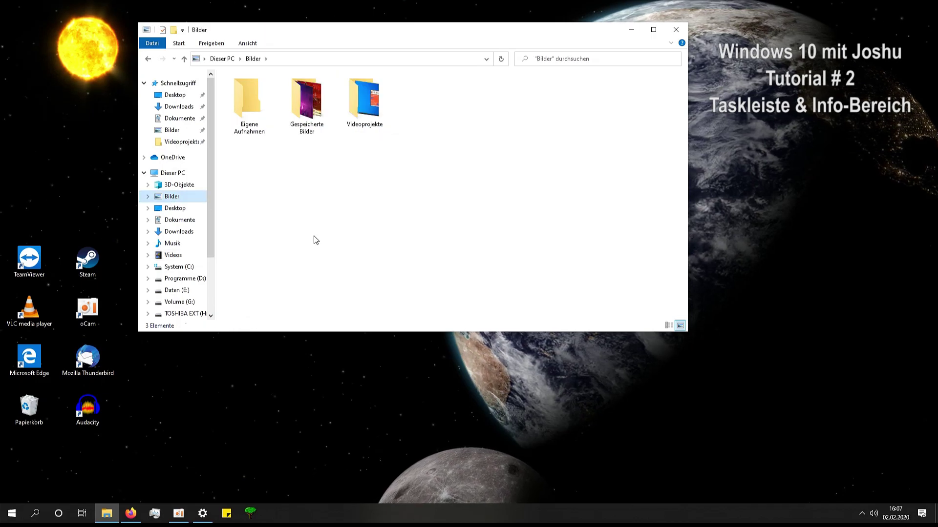
click(314, 112)
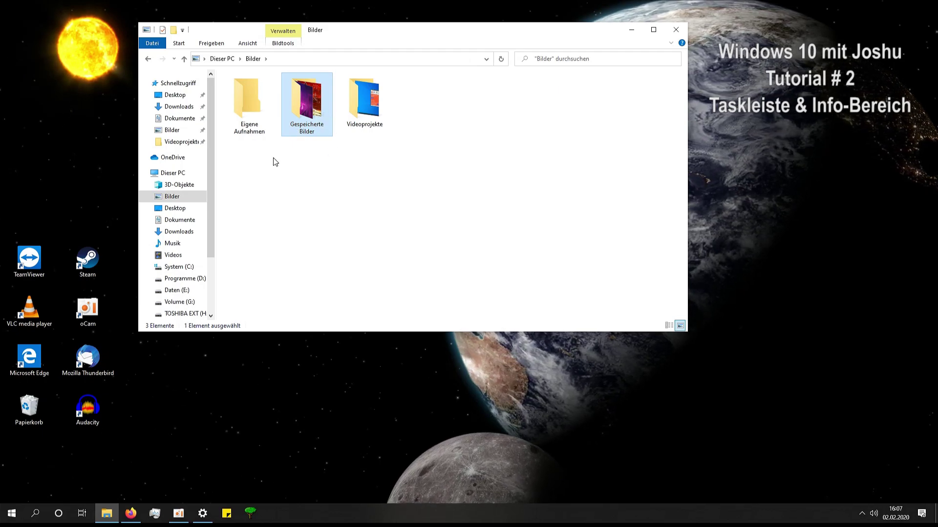
right_click(315, 112)
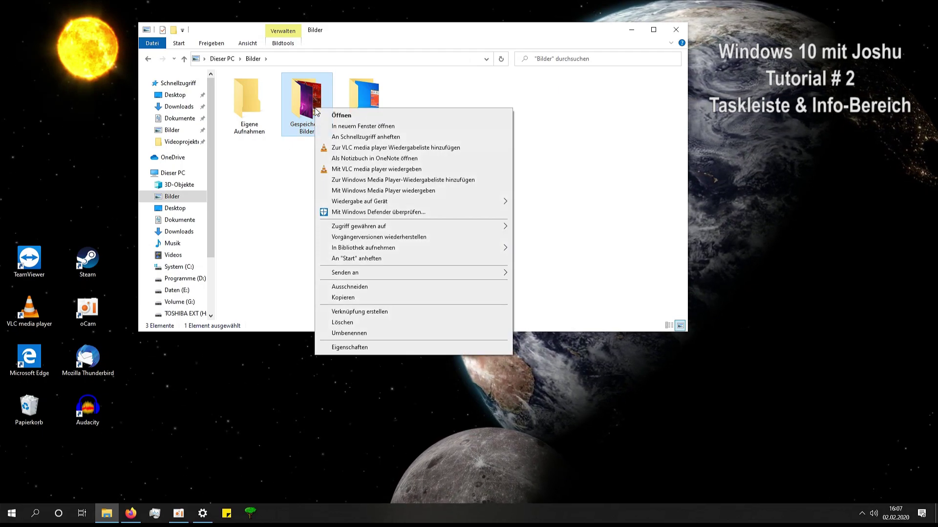
click(351, 311)
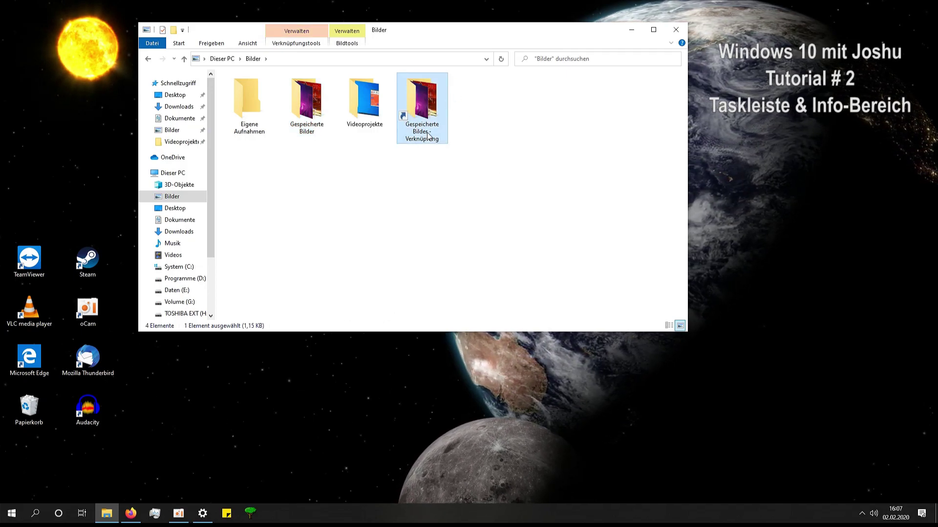
- Prefix the Gespeicherte Bilder shortcut's target path with "explorer" in its properties and save the change
right_click(432, 109)
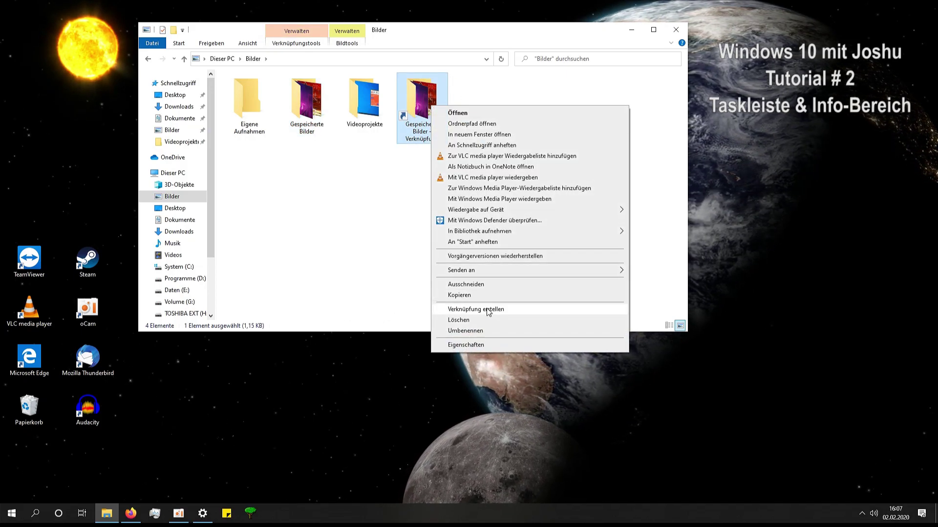
click(466, 345)
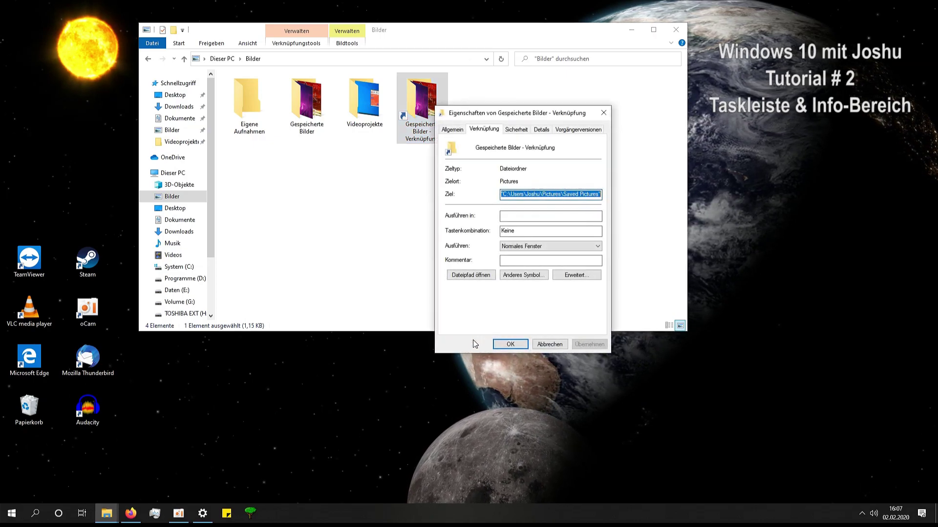
click(506, 194)
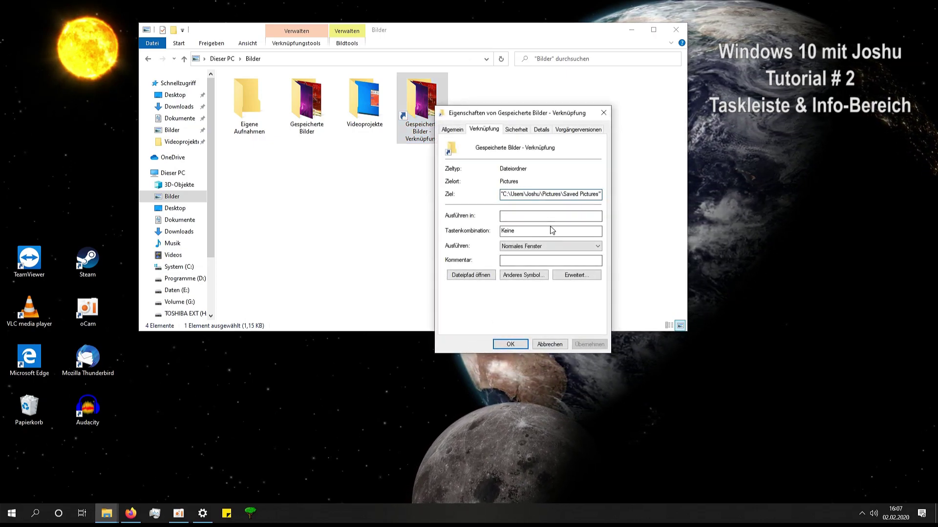
key(Home)
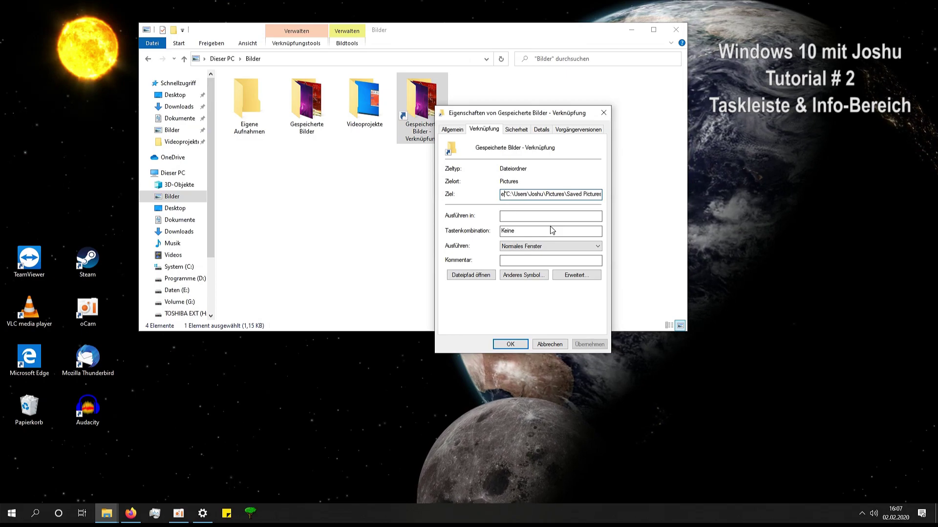
text(explor)
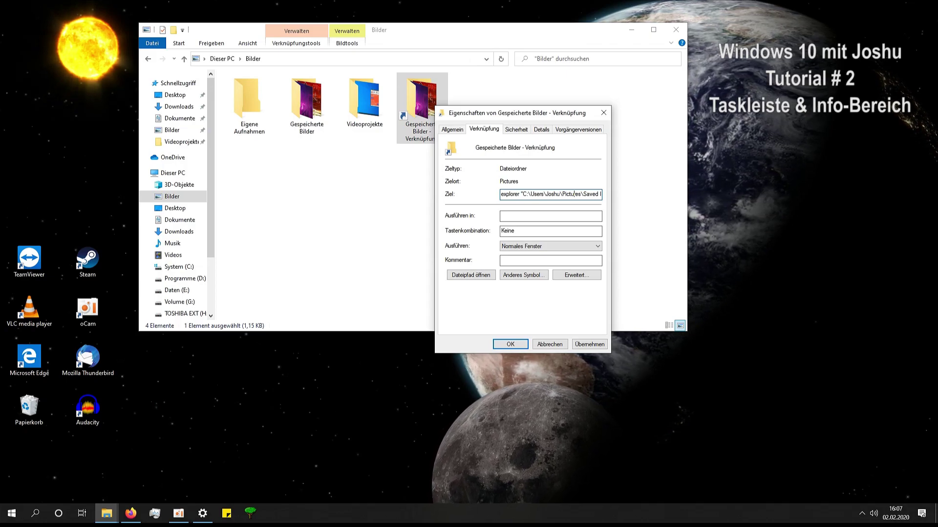
click(509, 345)
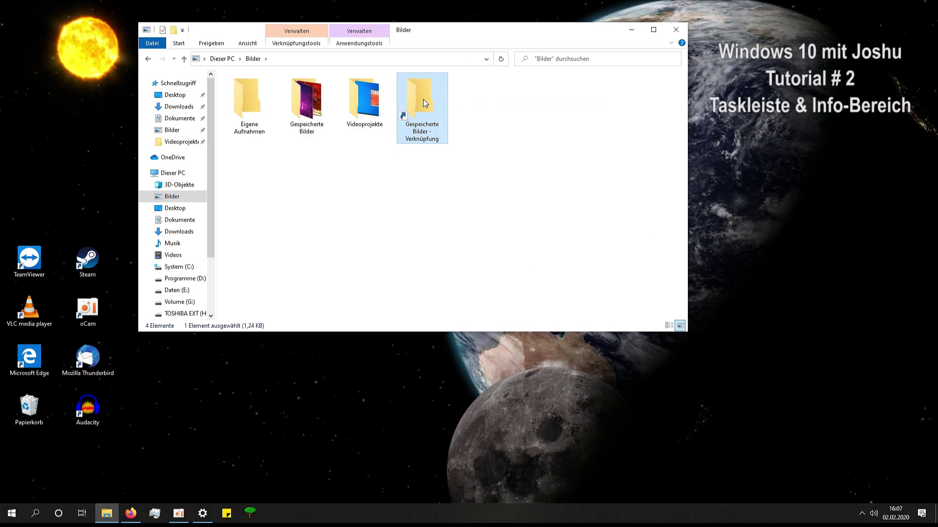
- Pin the modified Gespeicherte Bilder shortcut to the taskbar
drag(420, 104, 429, 122)
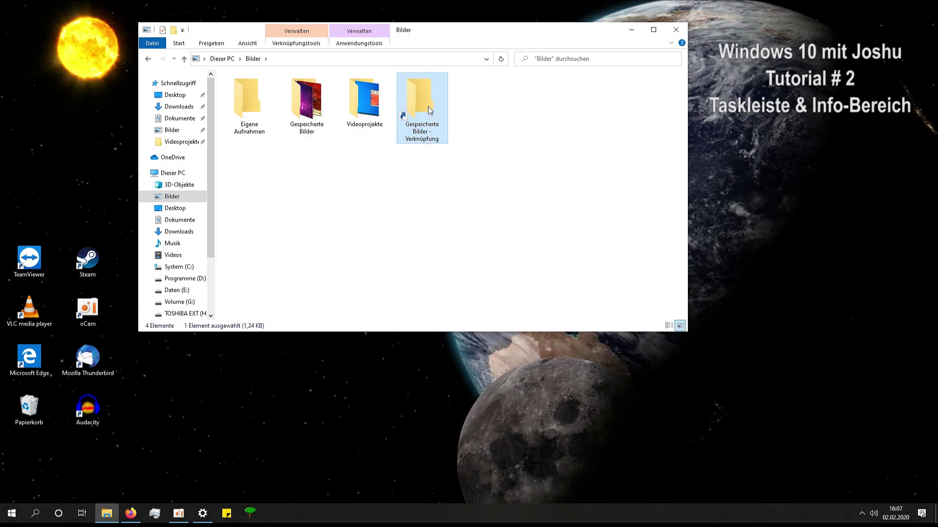
right_click(429, 107)
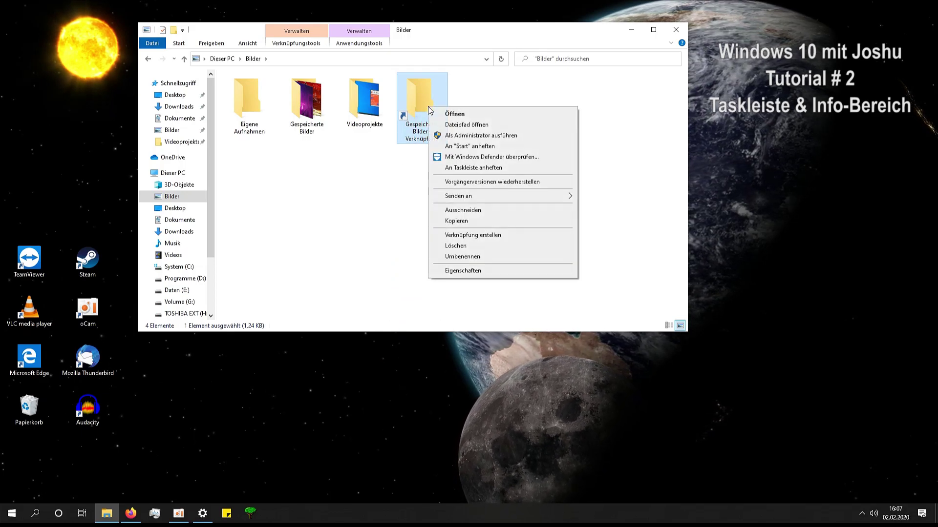
click(471, 168)
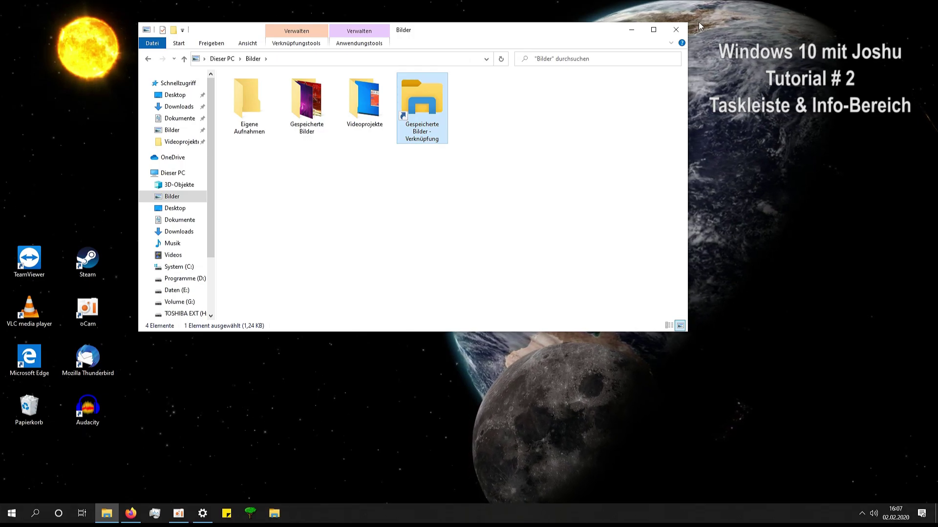
- Close the Bilder window, test the pinned Gespeicherte Bilder shortcut by opening the folder, and close it
key(alt+F4)
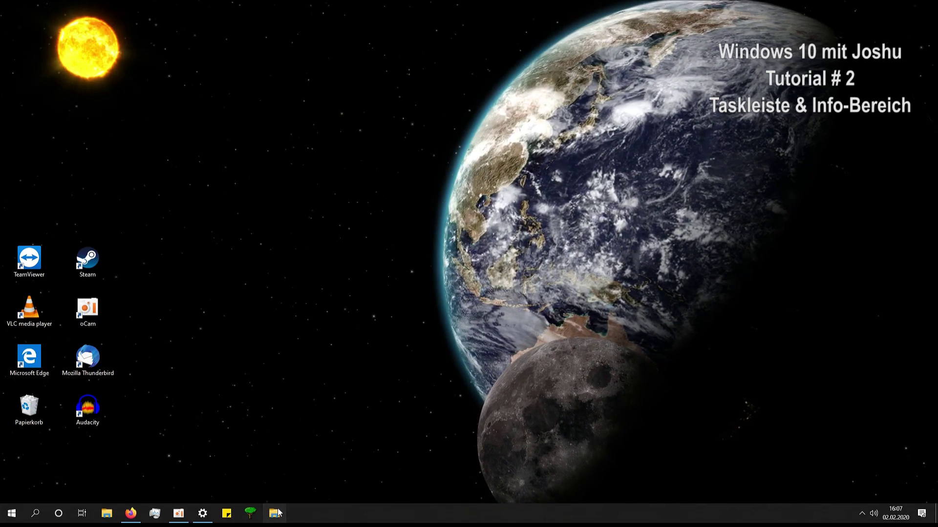
key(super+e)
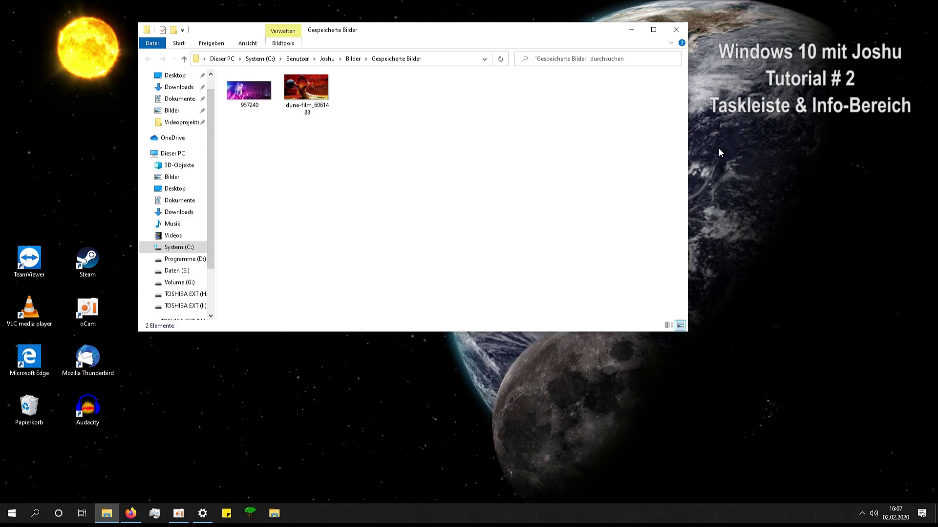
click(676, 30)
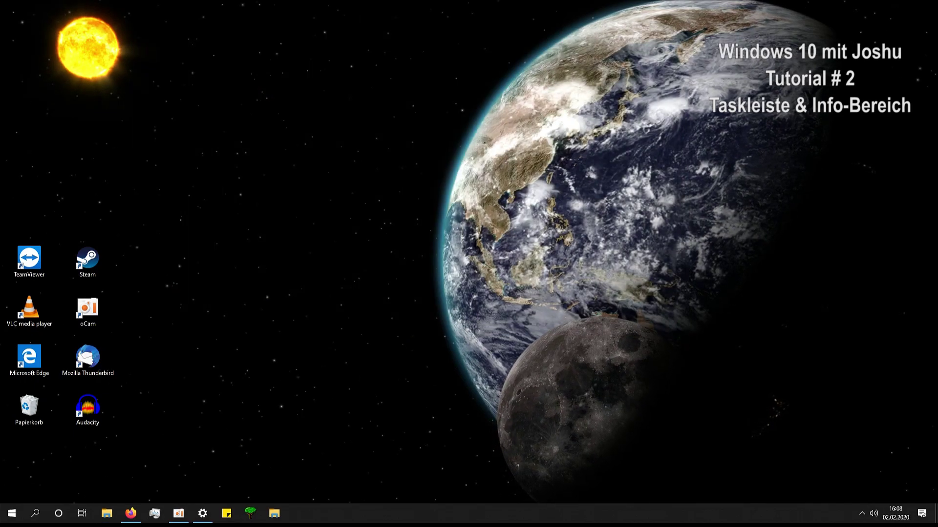
- Unpin the Gespeicherte Bilder folder shortcut and the tree-icon video shortcut from the taskbar
right_click(279, 517)
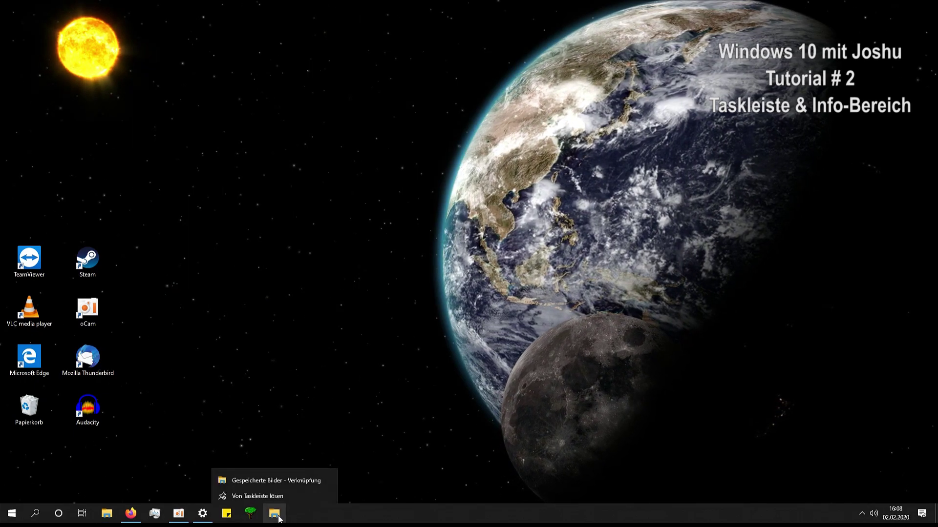
click(264, 495)
right_click(250, 513)
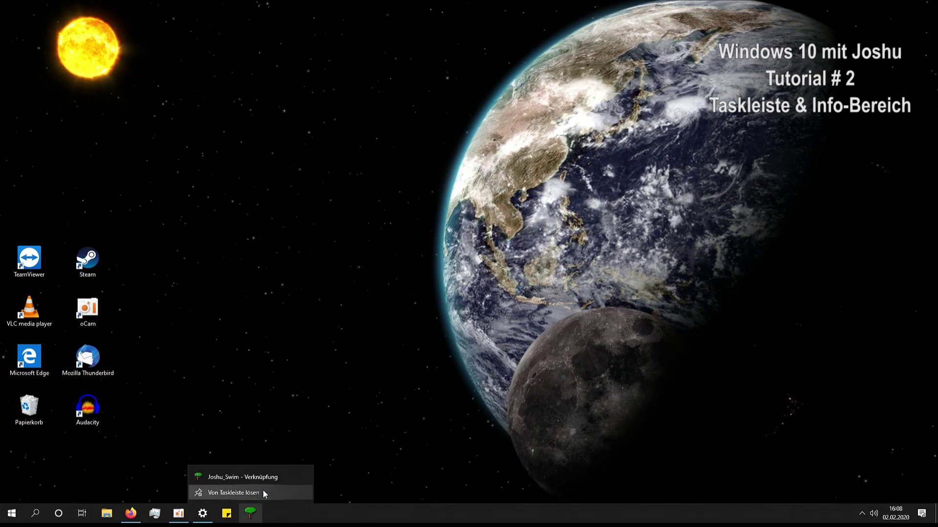
click(263, 495)
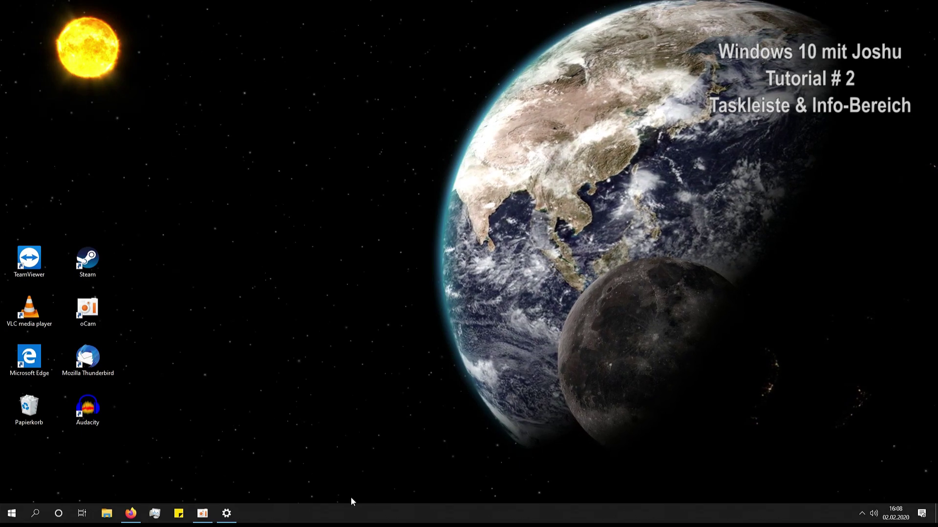
- Bring up the running Einstellungen and Firefox windows from the taskbar and close both
mouse_move(229, 515)
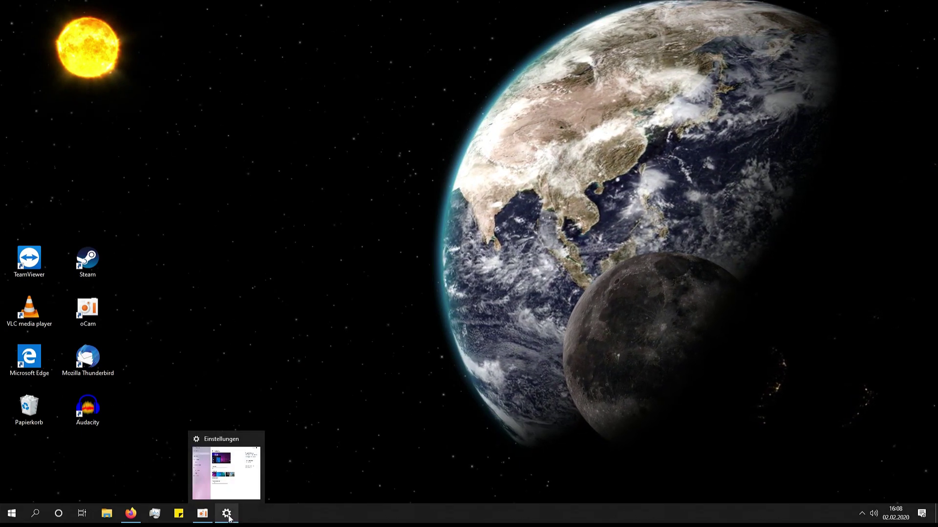
click(228, 514)
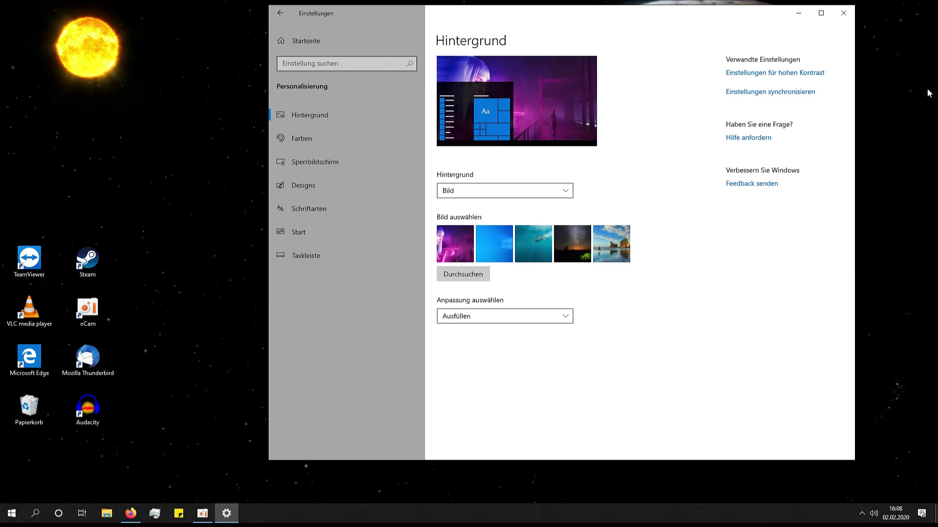
click(844, 14)
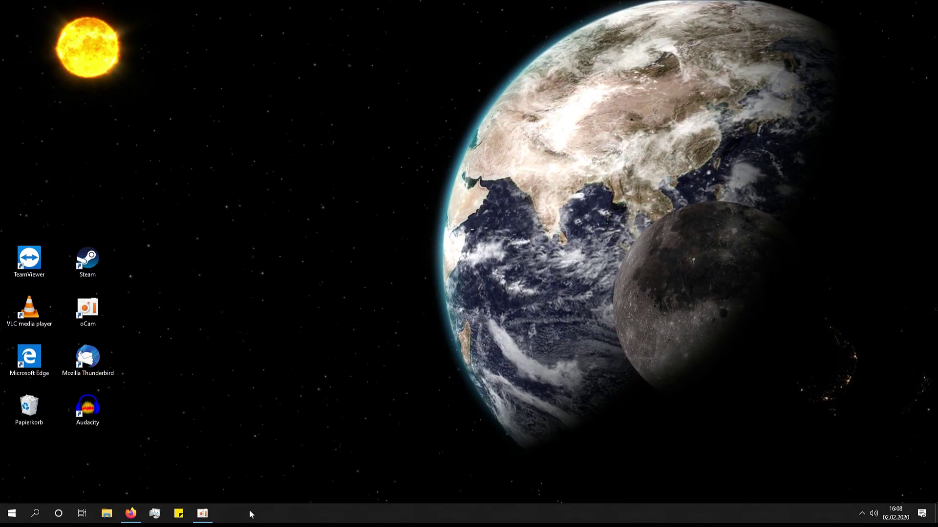
click(130, 513)
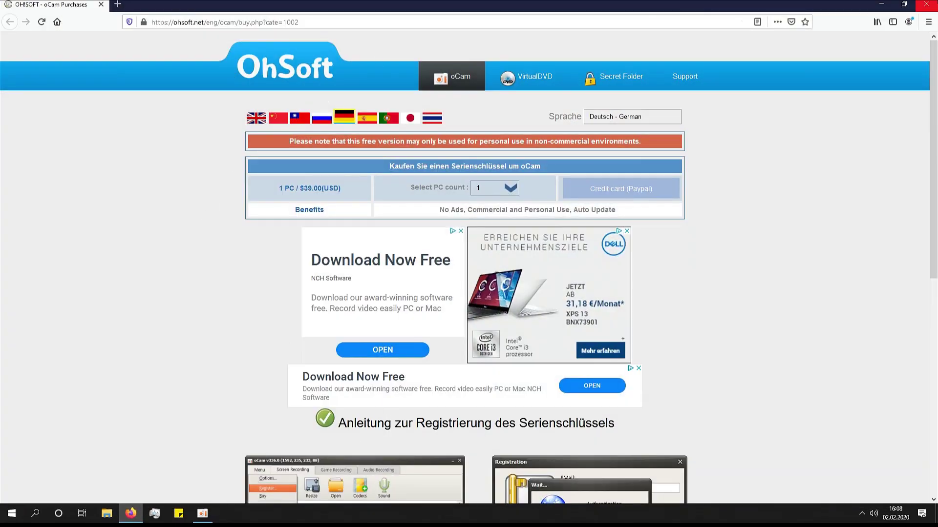
click(931, 4)
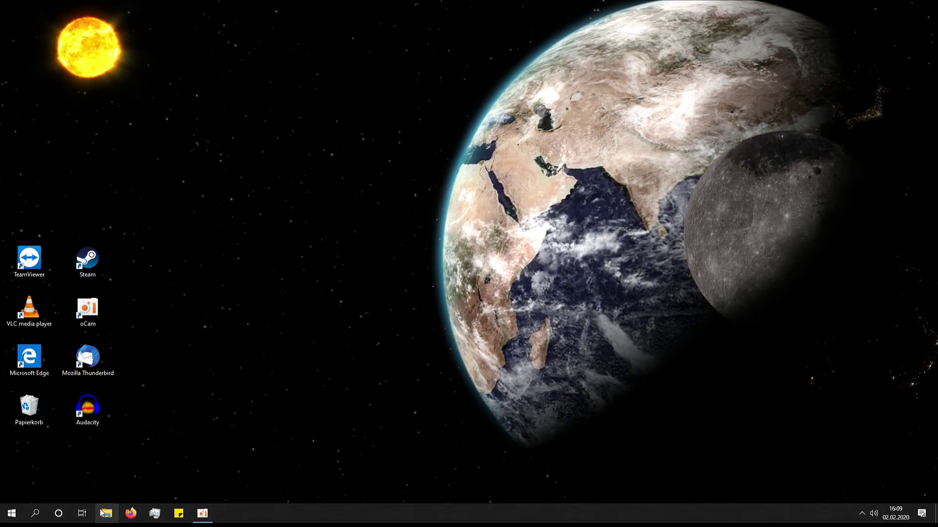
- Test launching the first three pinned taskbar apps in order, Explorer, Firefox and Task-Manager, closing each window before opening the next
mouse_move(211, 518)
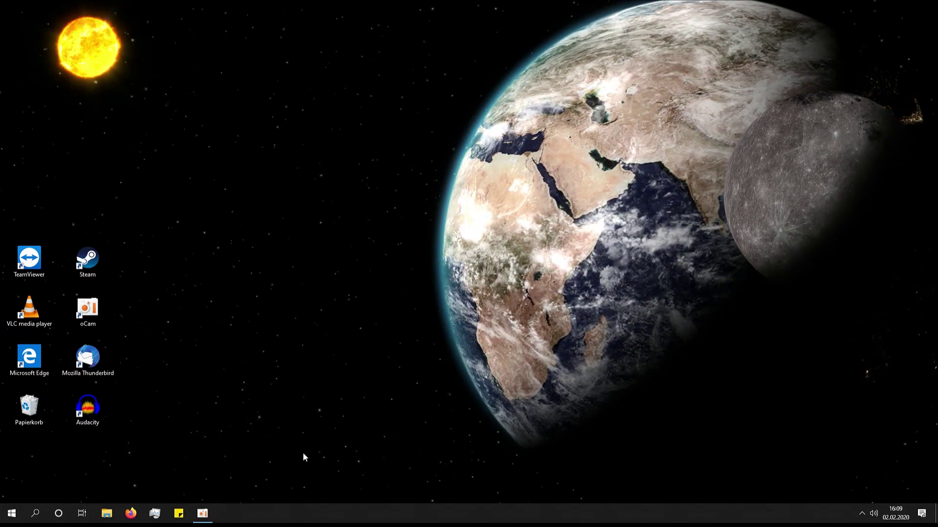
key(super+e)
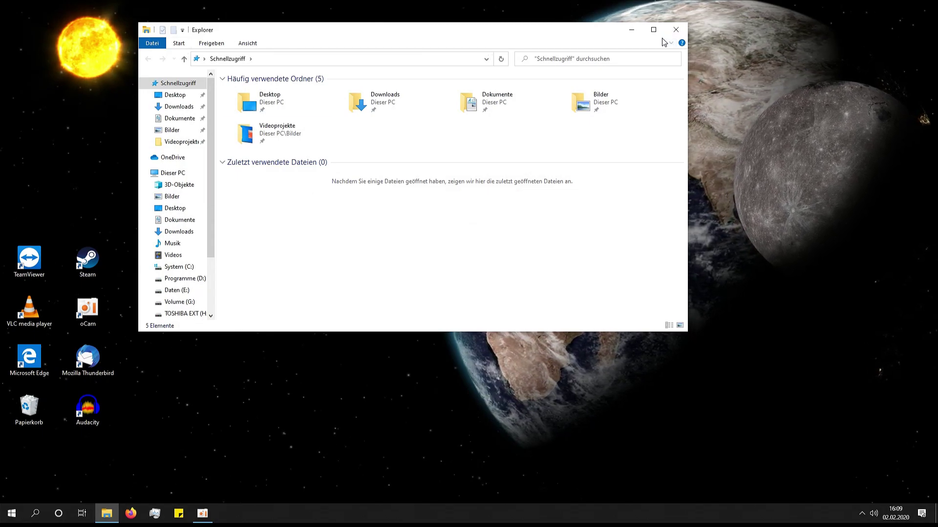
click(683, 32)
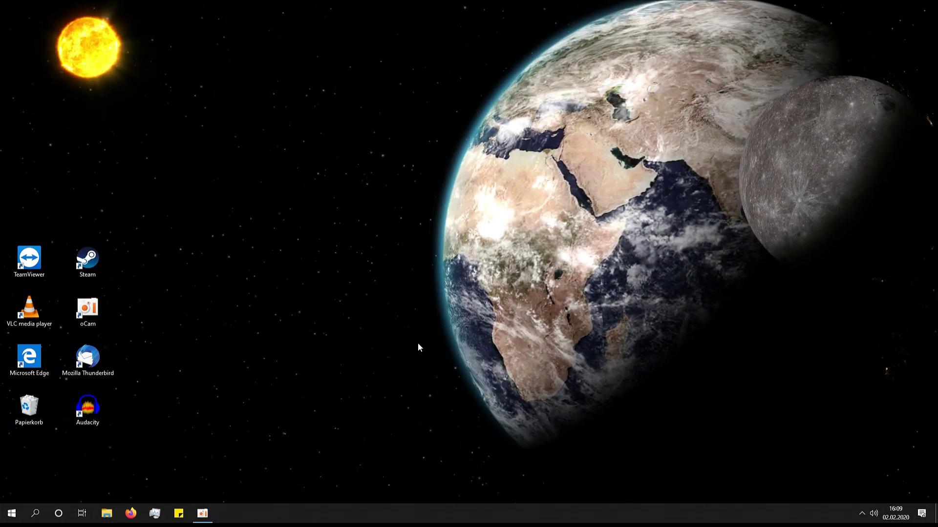
key(super+2)
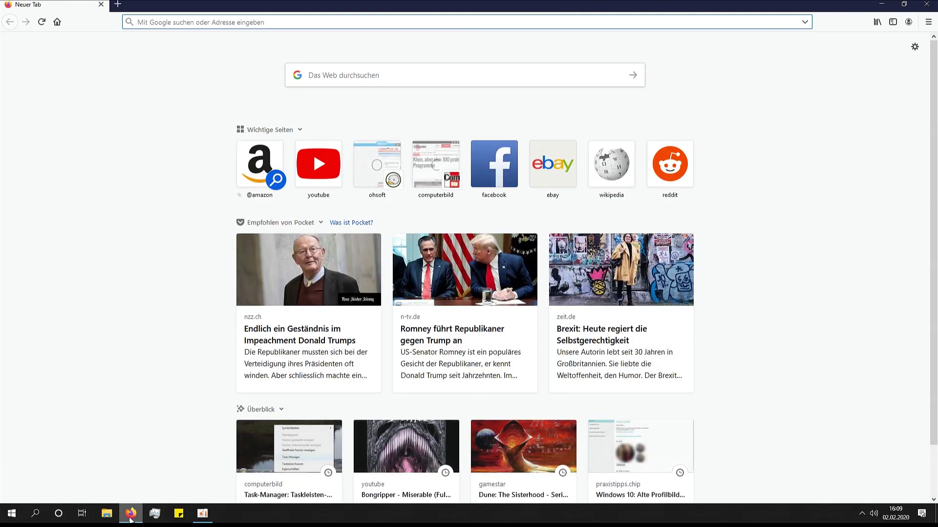
mouse_move(131, 520)
click(924, 4)
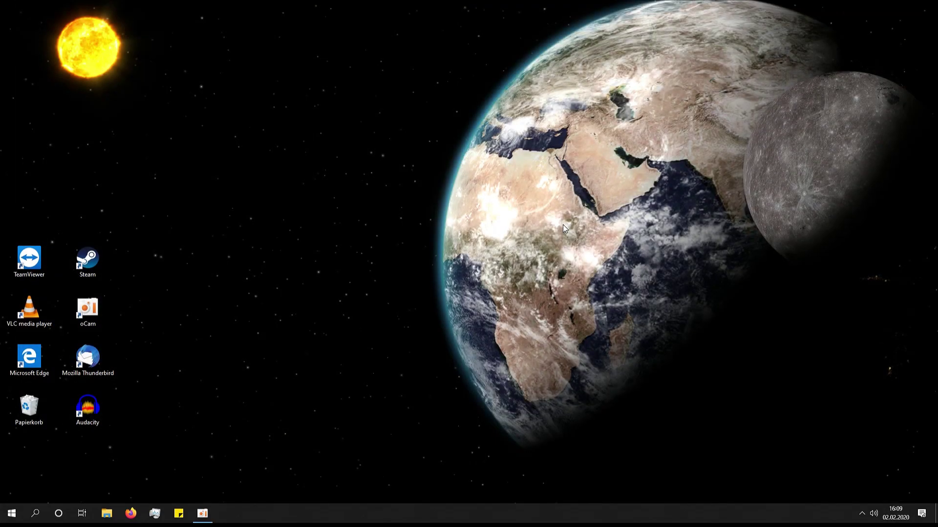
key(super+3)
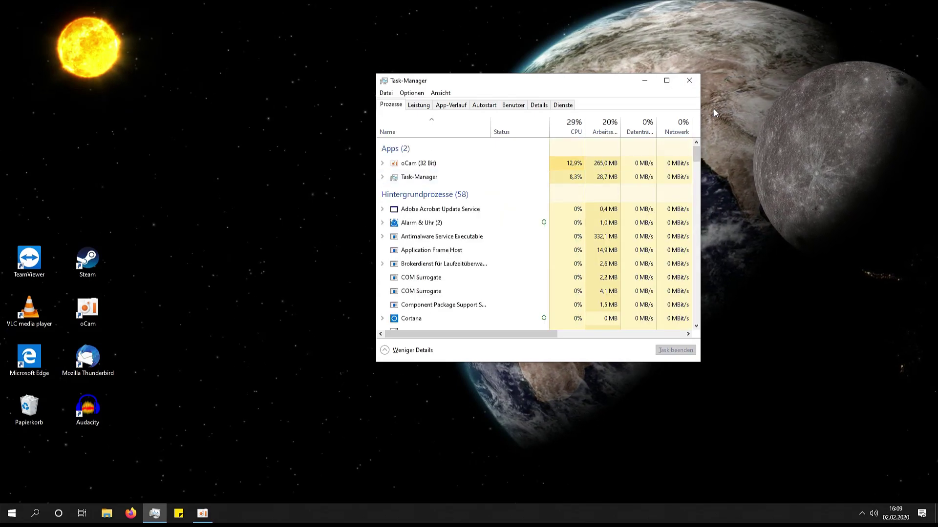
click(689, 79)
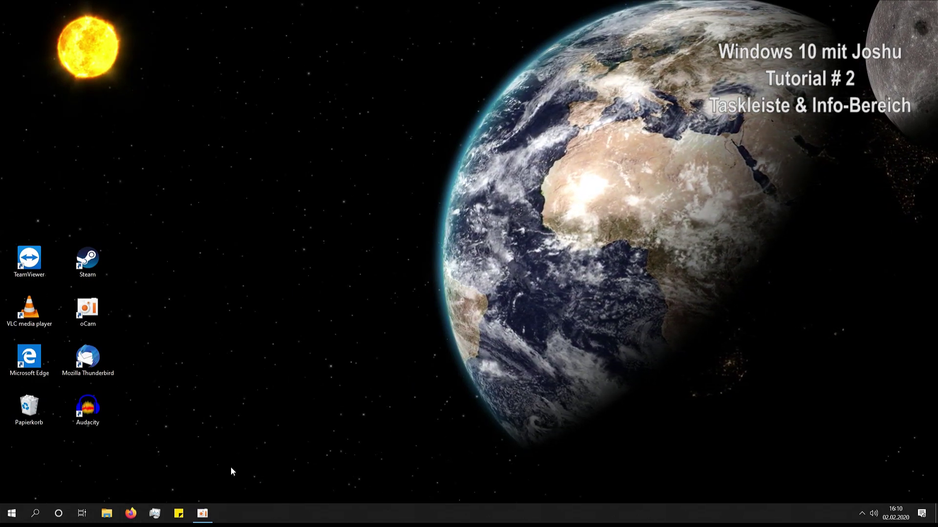
- Open the DaLoRiot YouTube page from Firefox's jump list, close it, and launch and close Firefox normally for comparison
right_click(133, 517)
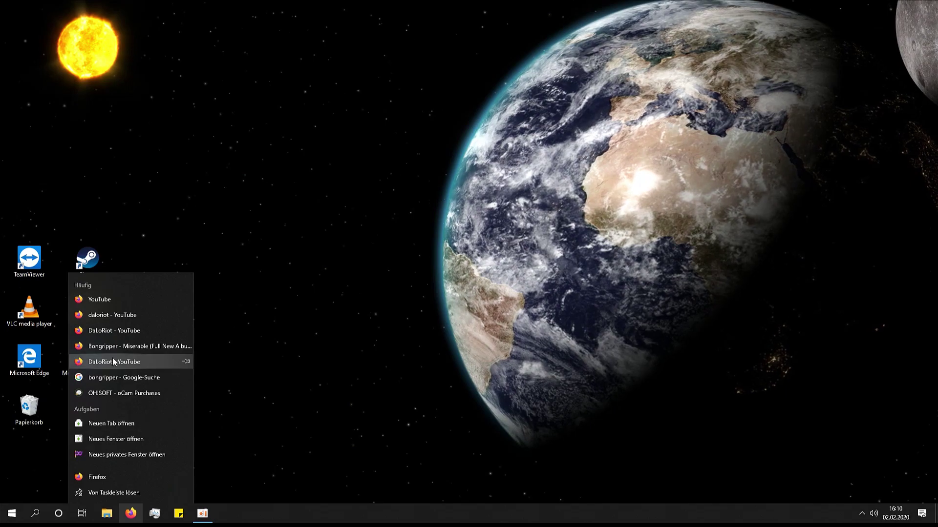
click(112, 331)
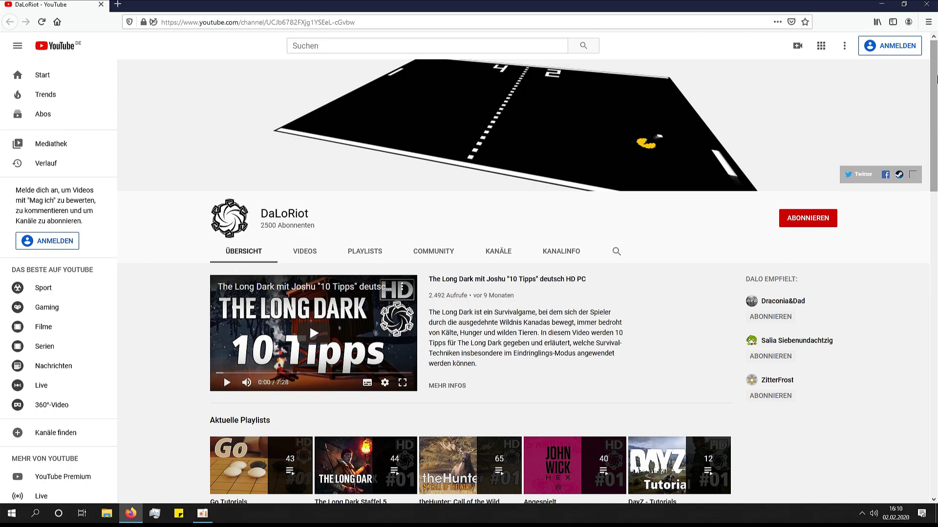
click(928, 5)
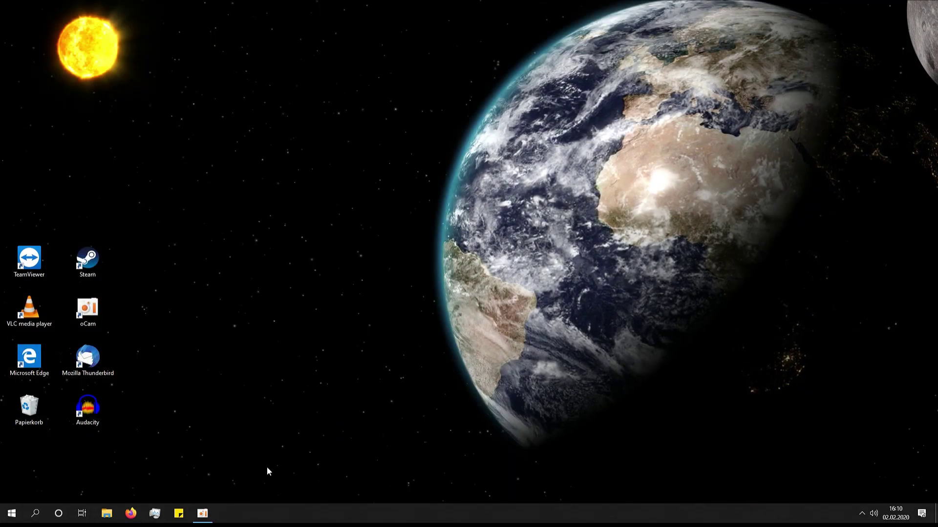
click(130, 514)
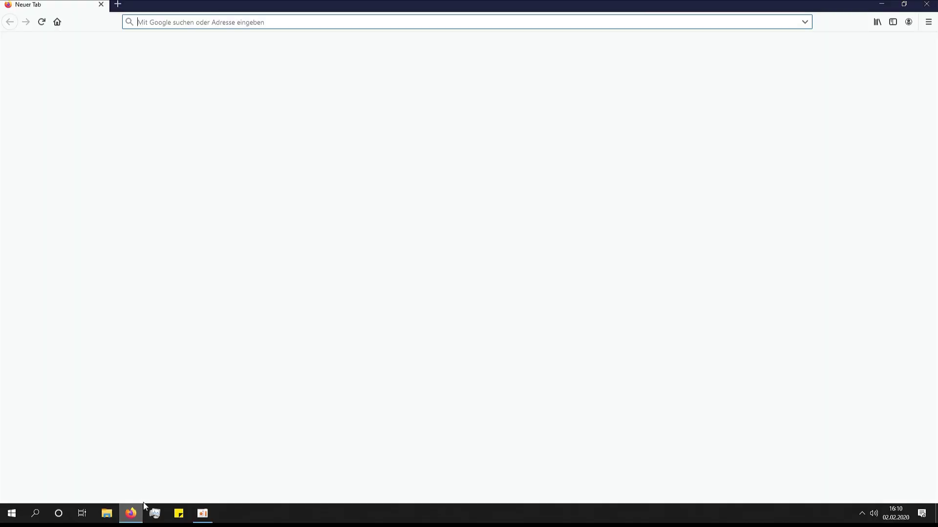
click(926, 3)
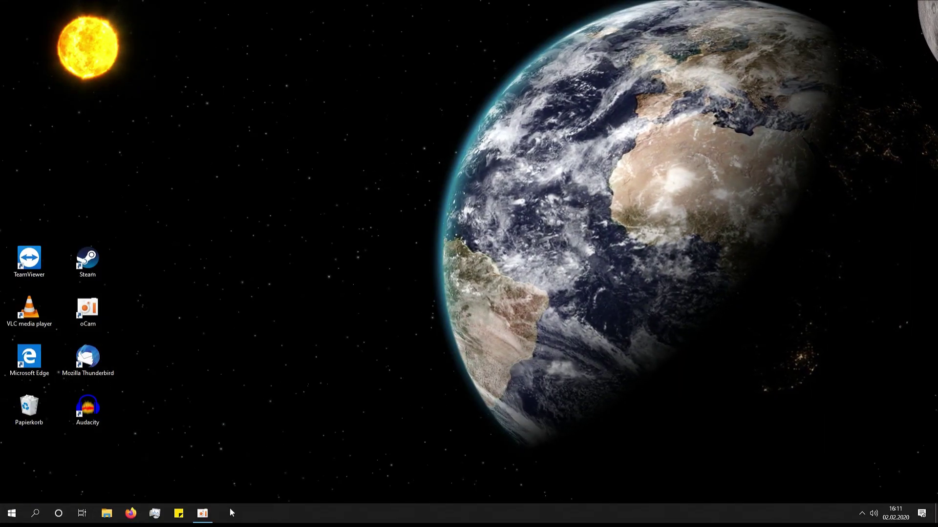
- Pin the frequent "DaLoRiot - YouTube" entry to Firefox's taskbar jump list and dismiss the list
right_click(131, 514)
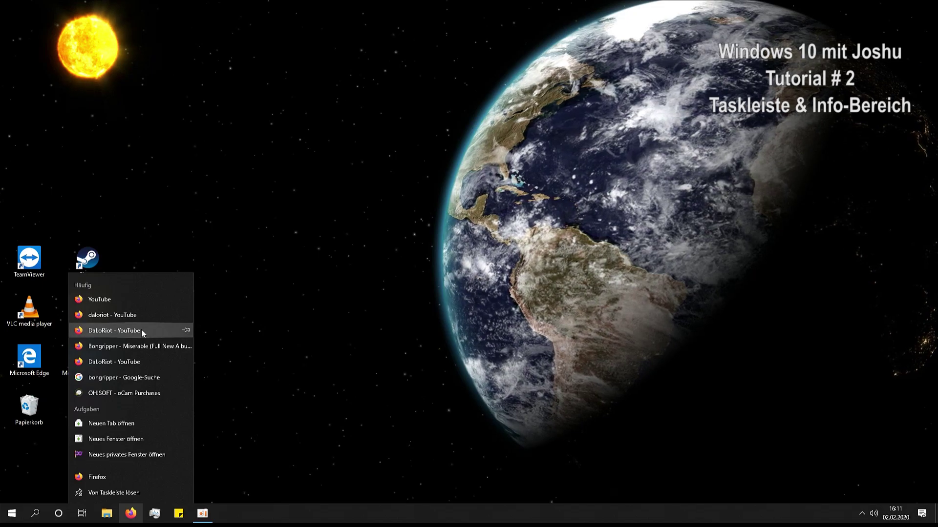
click(186, 331)
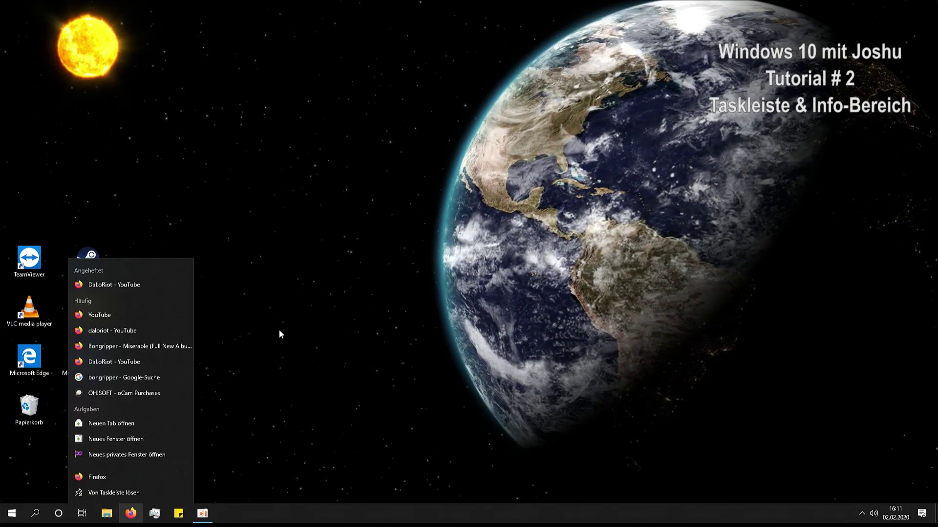
key(Escape)
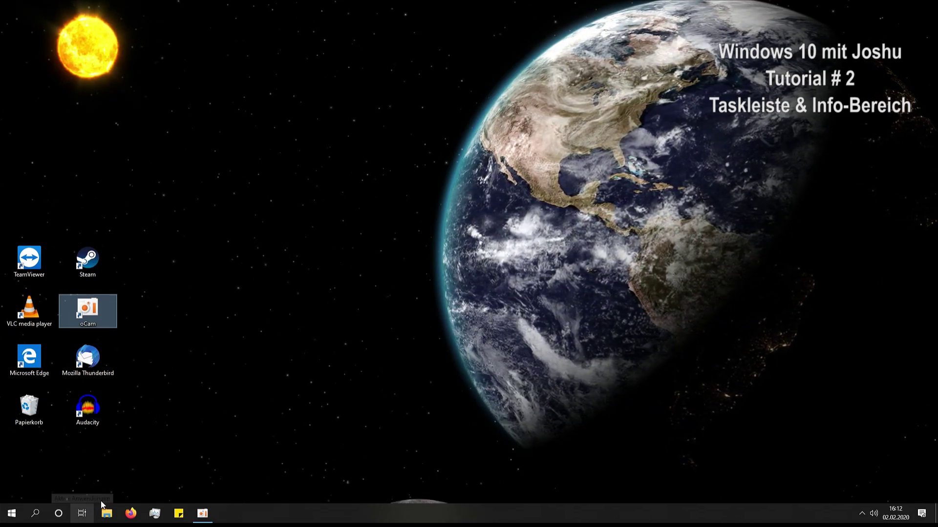
- Browse the Task View timeline, reopen the "Bongripper - Miserable" Bing video activity from a few hours ago, and close its browser window
click(82, 513)
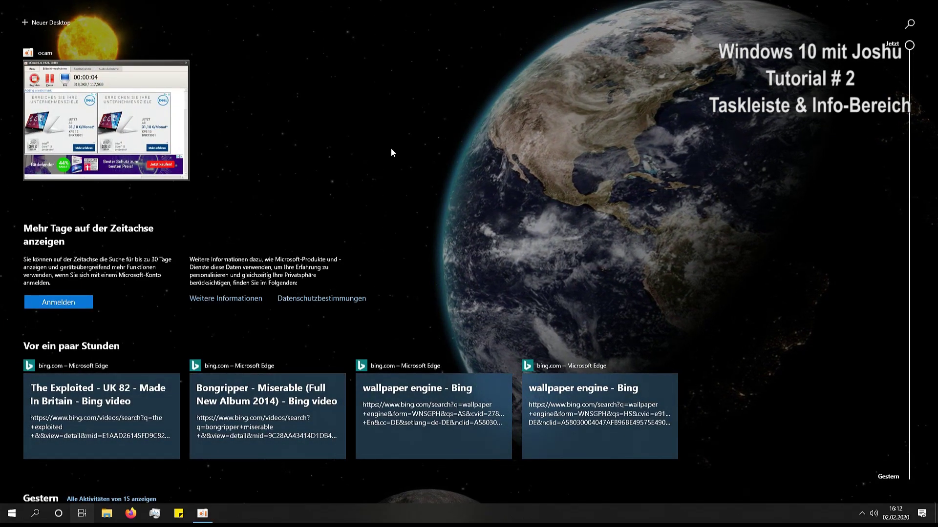
scroll(309, 133, down, 4)
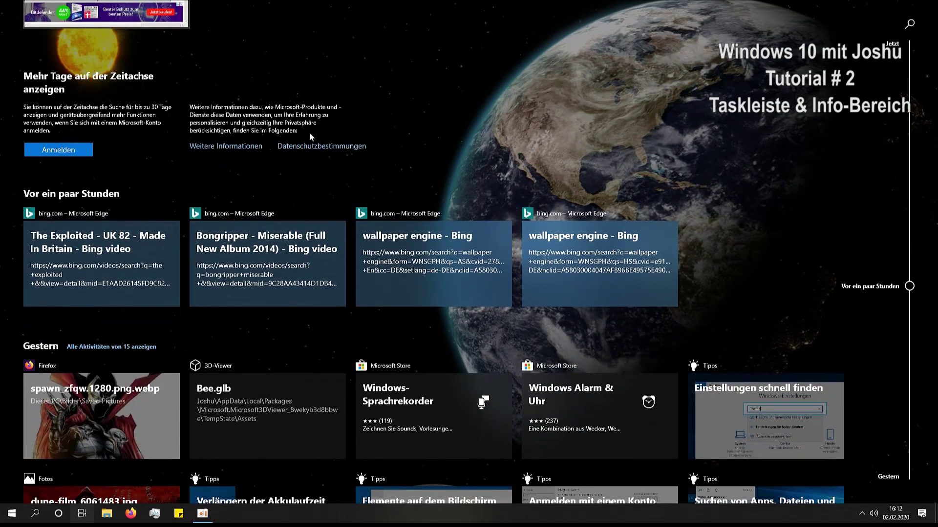
scroll(309, 133, up, 5)
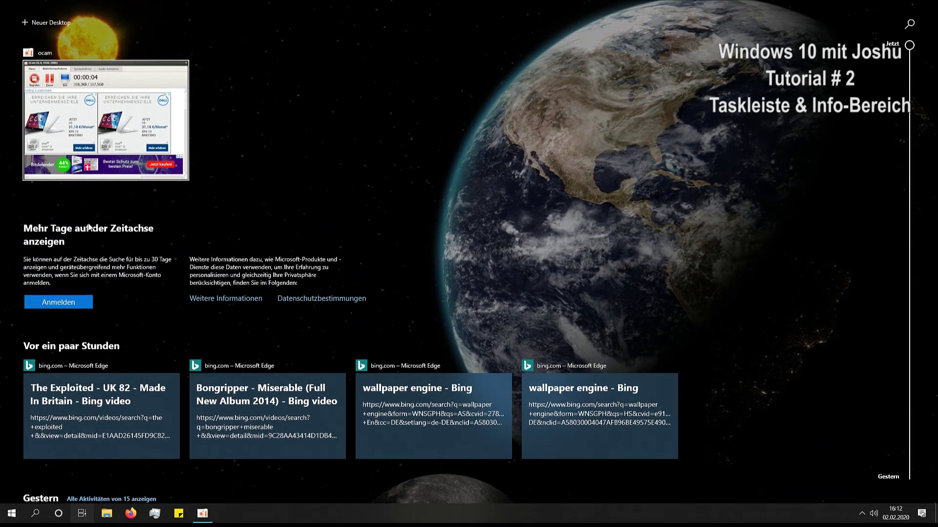
scroll(629, 307, down, 4)
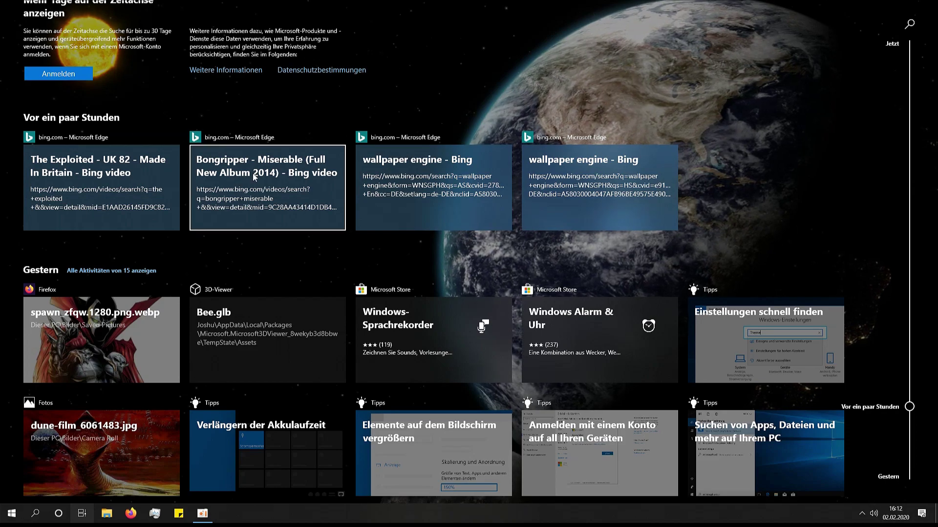
click(264, 194)
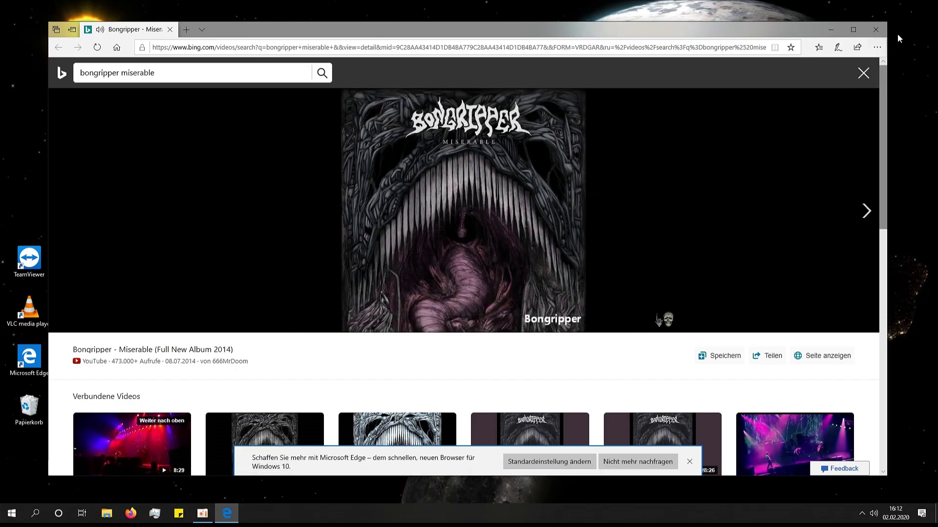
click(875, 31)
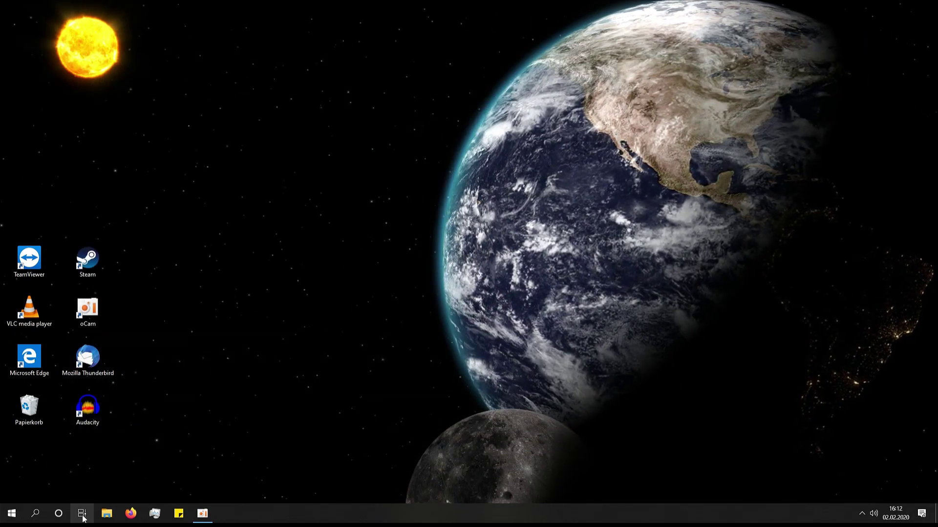
- Reopen "The Exploited - UK 82 - Made In Britain" from the timeline, skip ahead twice in the video, and close the browser
click(83, 514)
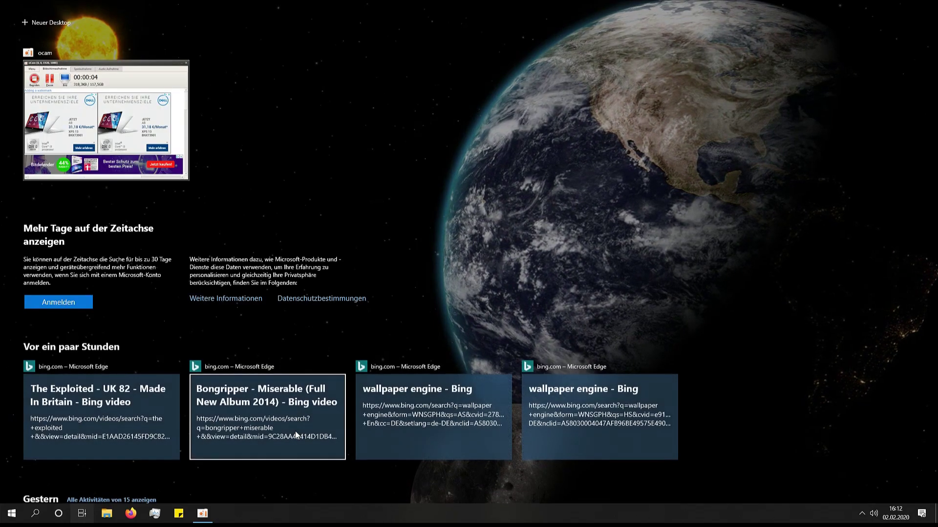
scroll(364, 268, down, 5)
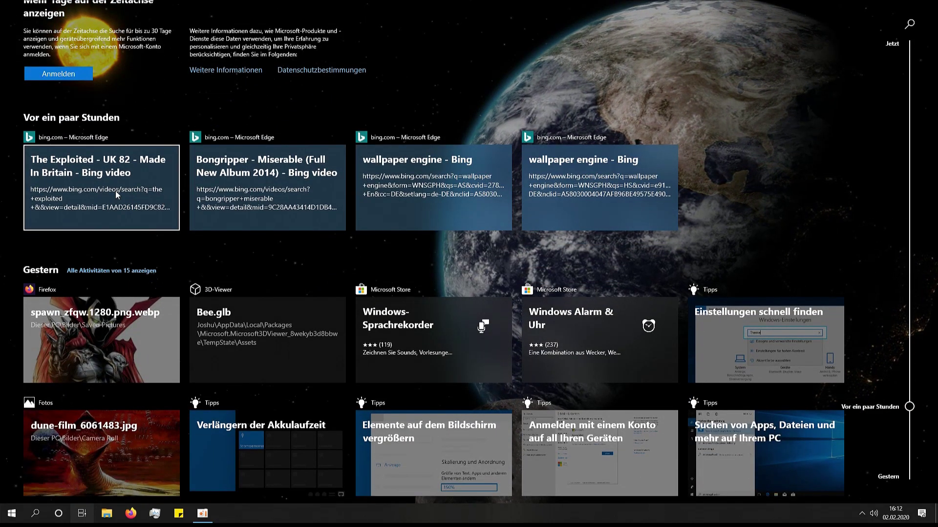
click(116, 191)
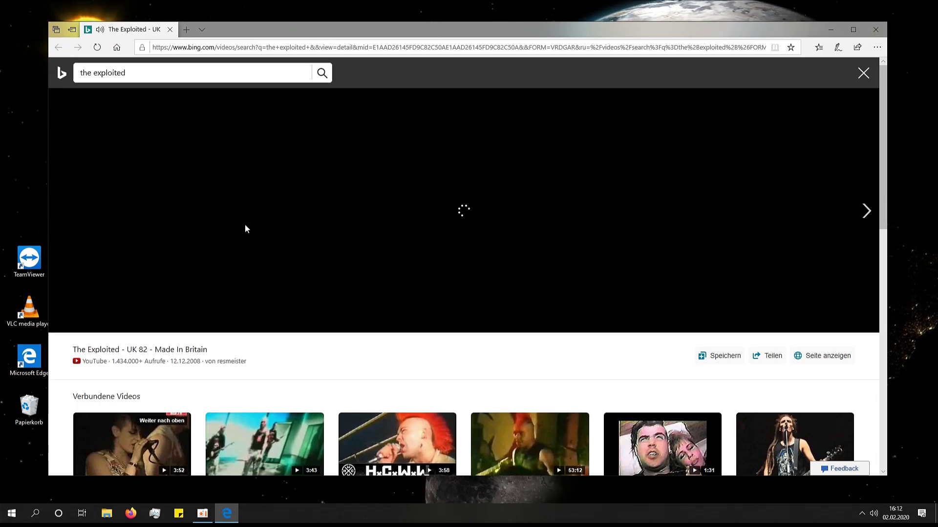
click(311, 314)
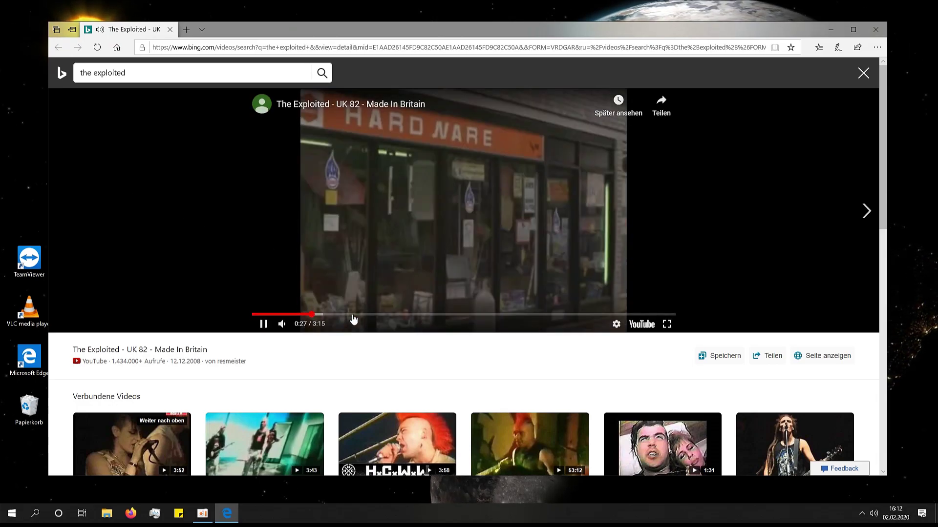
click(357, 315)
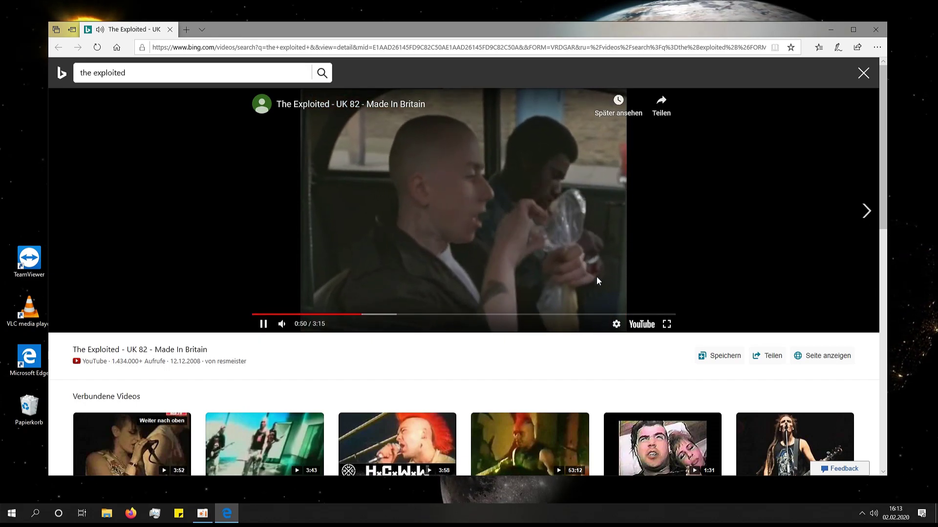
click(875, 29)
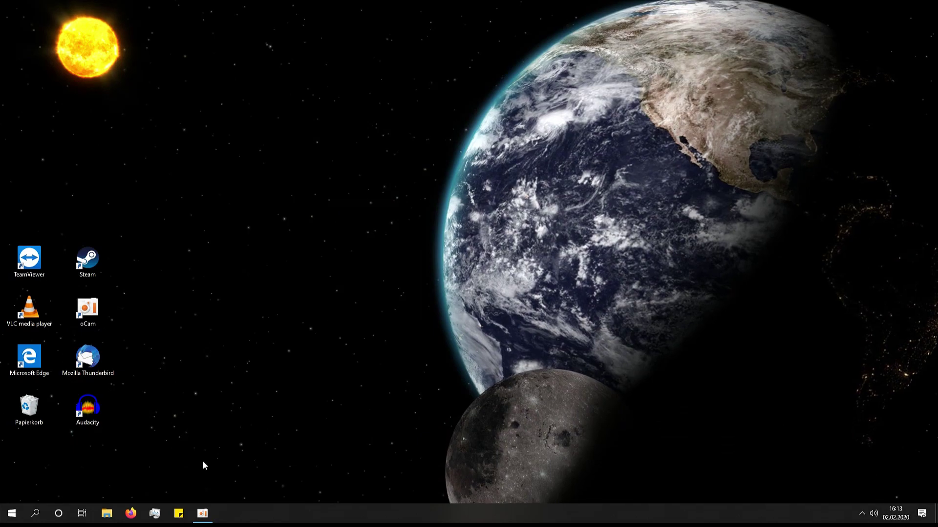
- Remove the Bee.glb 3D-Viewer activity from the "Gestern" section of the timeline, review the remaining activities, and close Task View
click(82, 514)
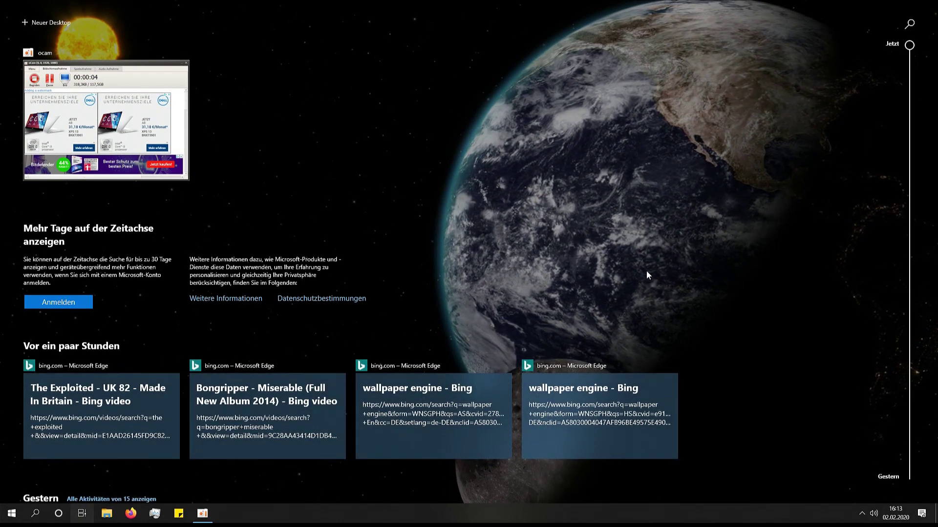
scroll(646, 271, down, 5)
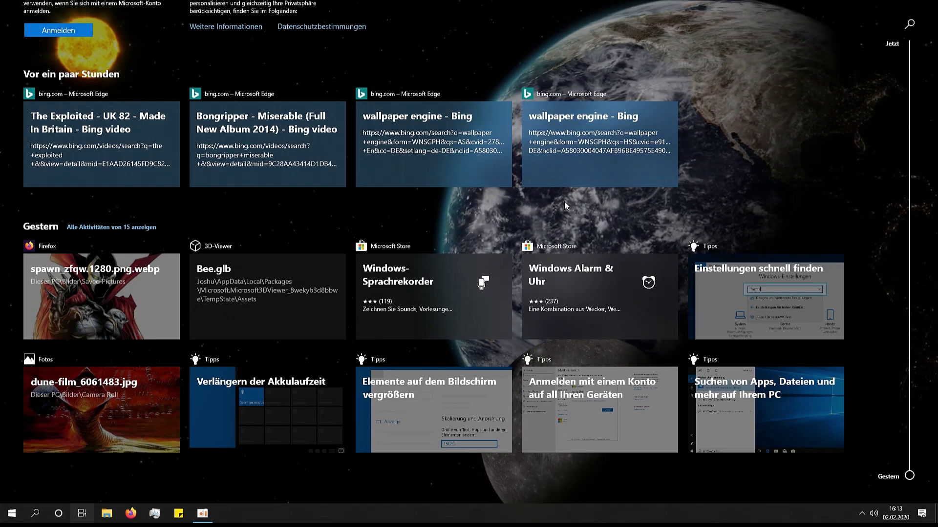
right_click(283, 274)
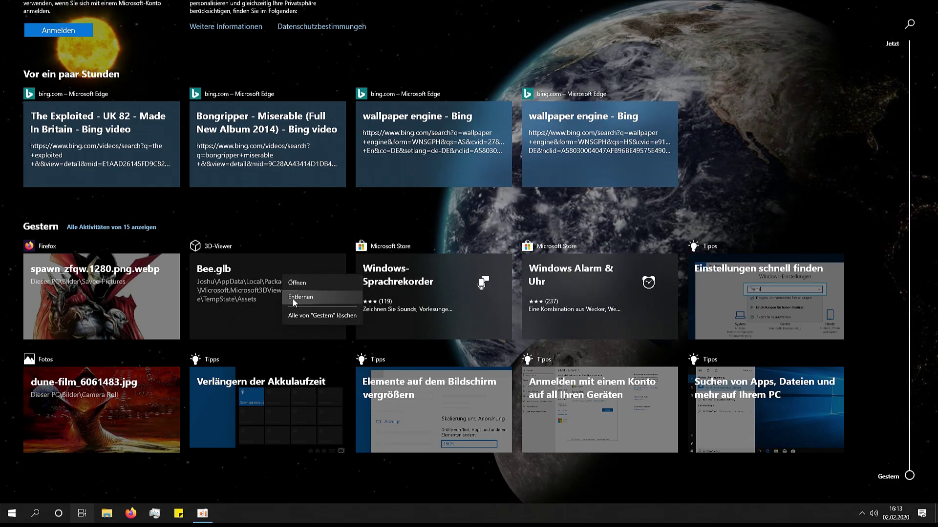
click(292, 298)
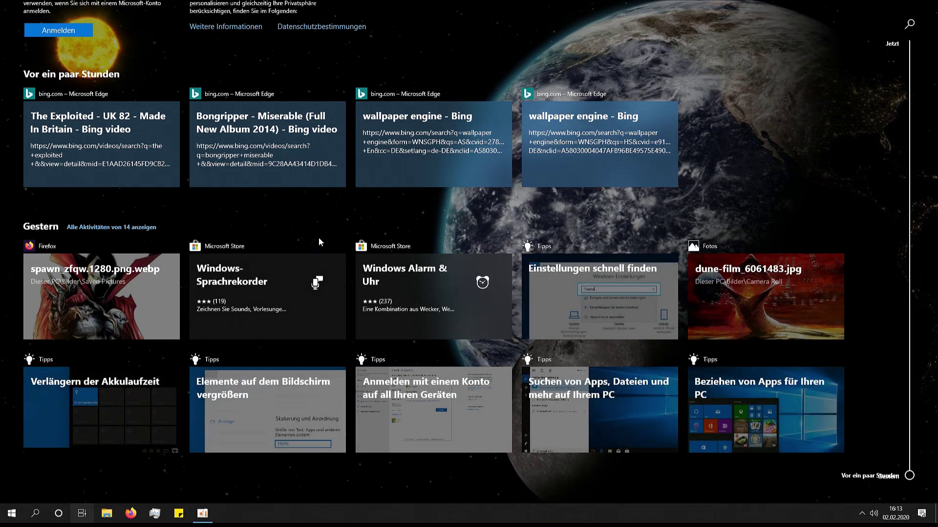
scroll(319, 238, up, 3)
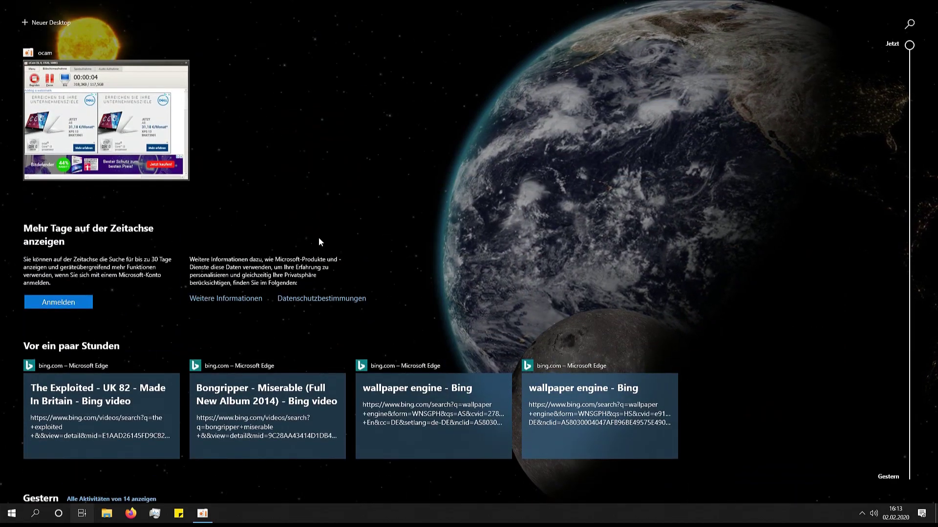
scroll(318, 238, down, 3)
scroll(242, 341, down, 3)
scroll(242, 341, down, 1)
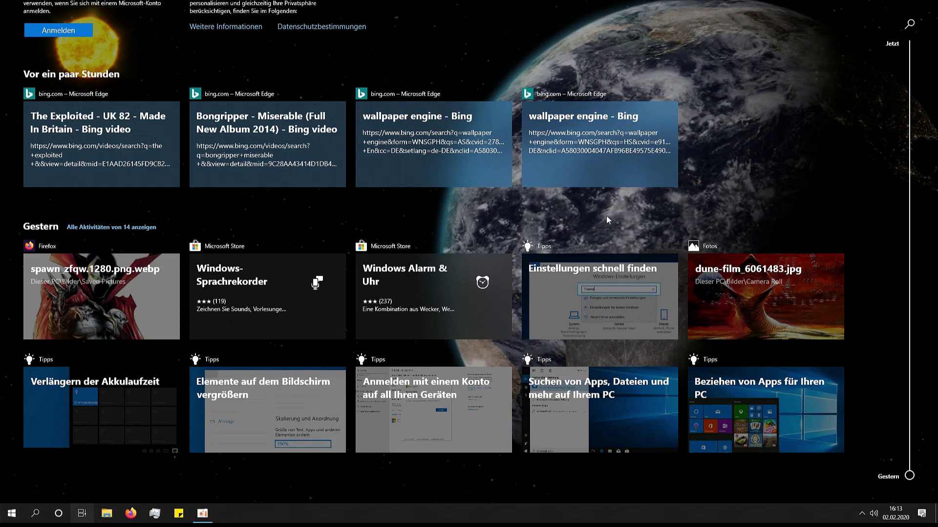
click(82, 517)
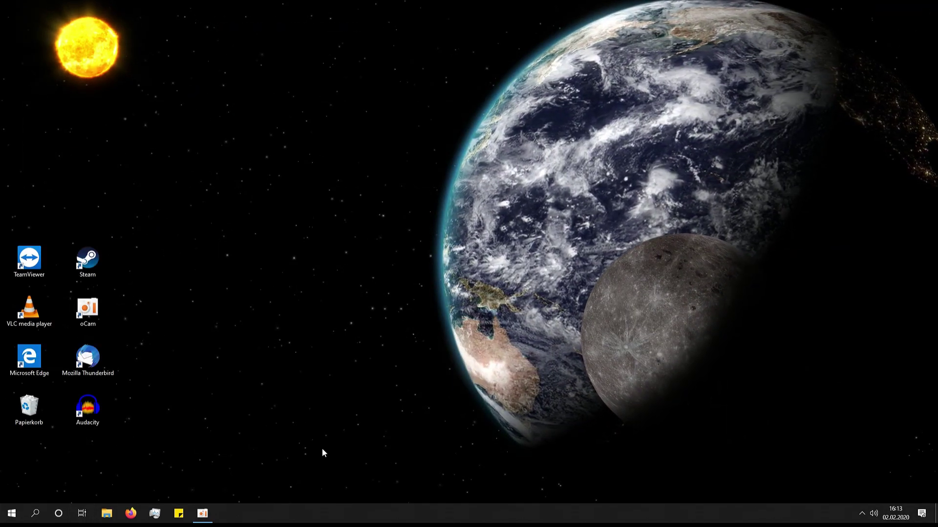
- Ask Cortana by voice "Was gibts denn heut im Fernsehen" and for the current weather, closing the browser results and Cortana
click(58, 514)
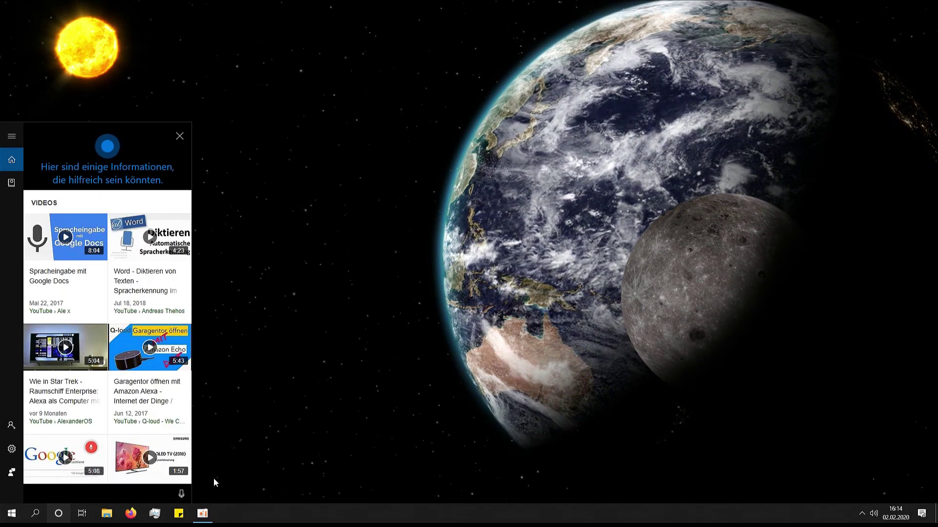
click(182, 495)
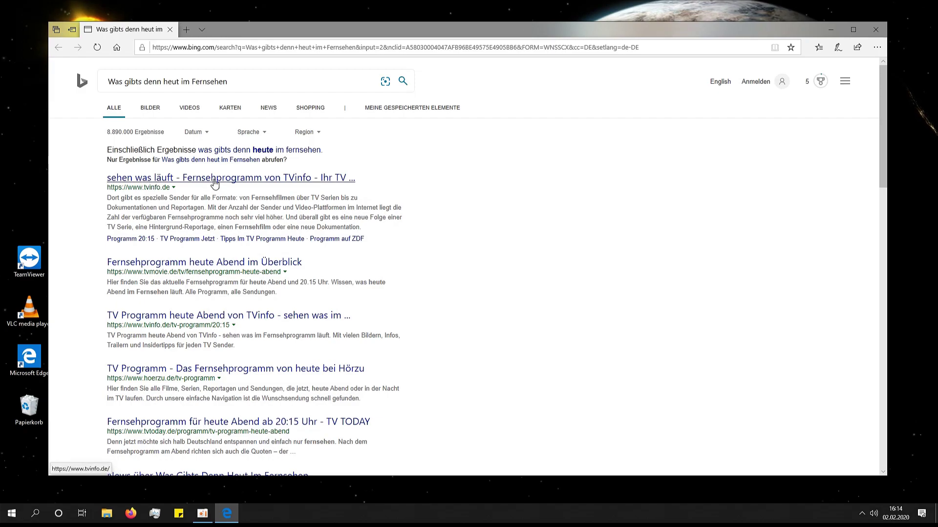
click(875, 30)
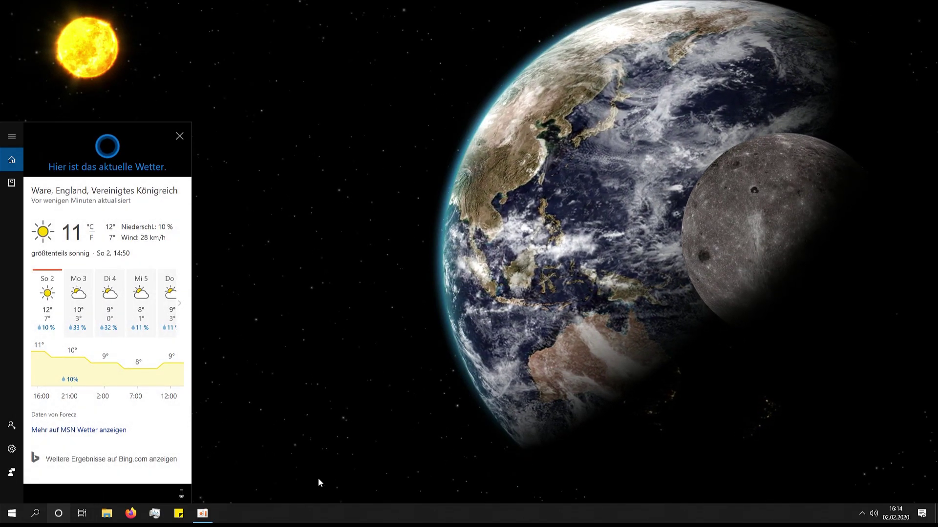
click(180, 136)
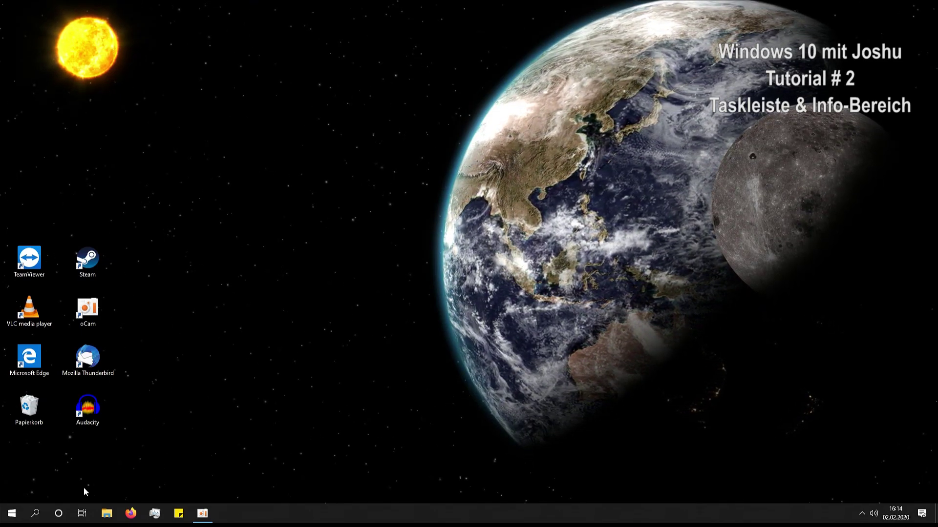
- View the Windows search pane and the Start button's system shortcut menu, dismissing each without choosing anything
click(36, 512)
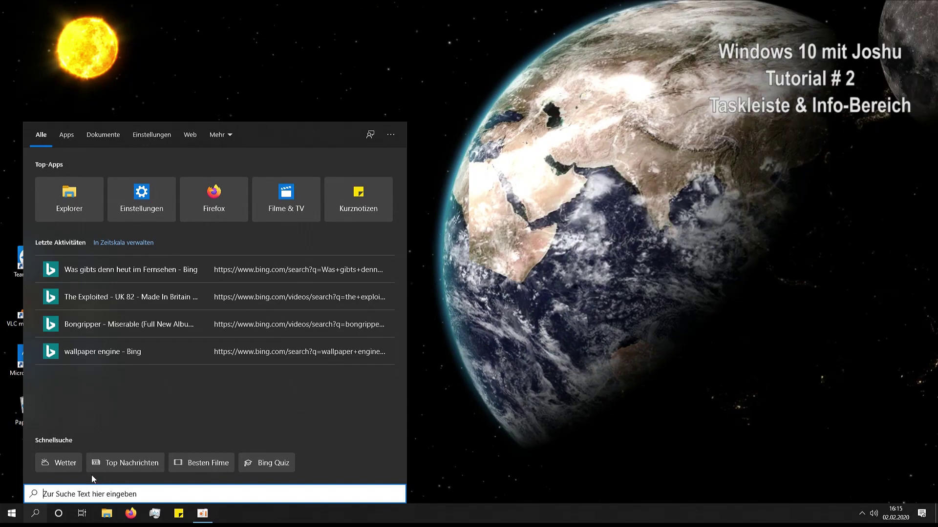
key(Escape)
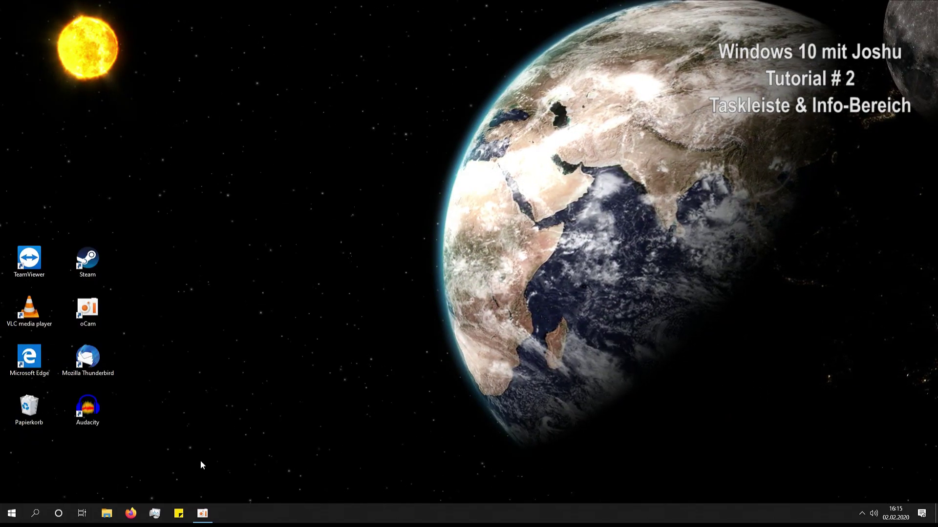
right_click(17, 513)
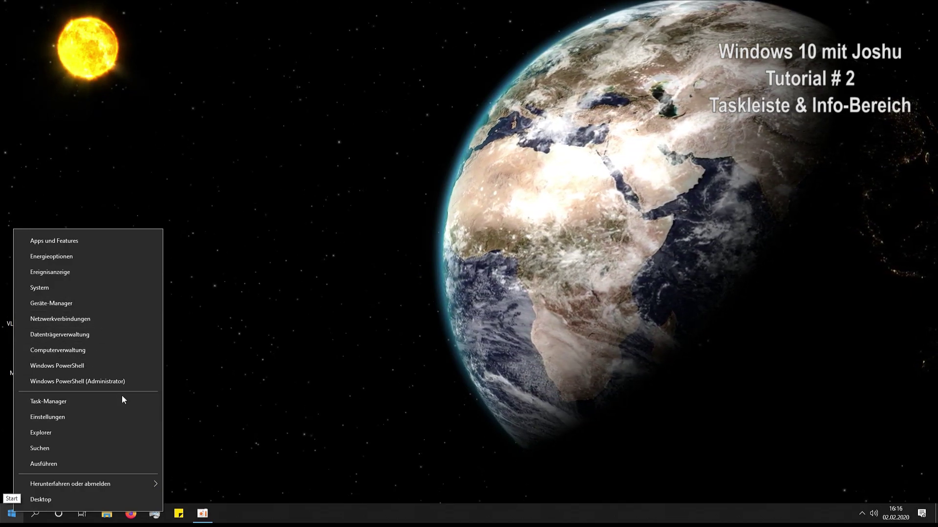
click(187, 479)
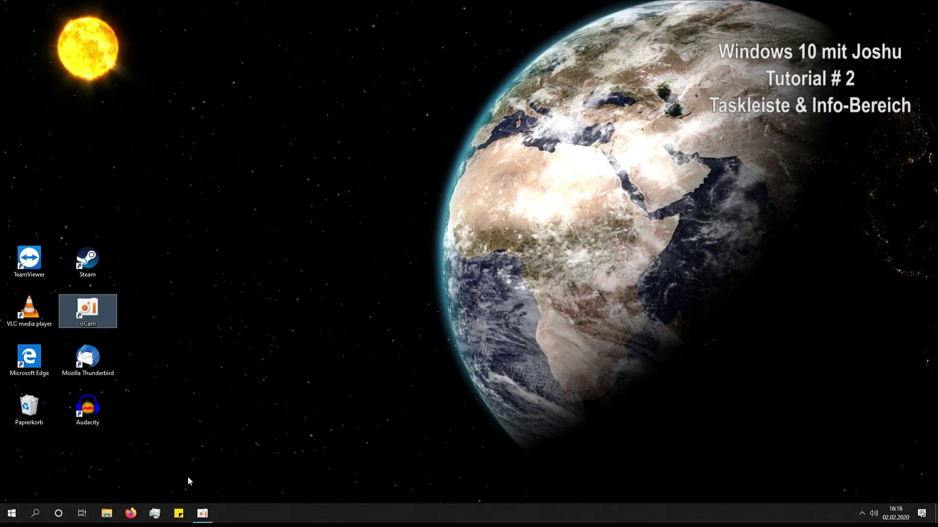
right_click(9, 516)
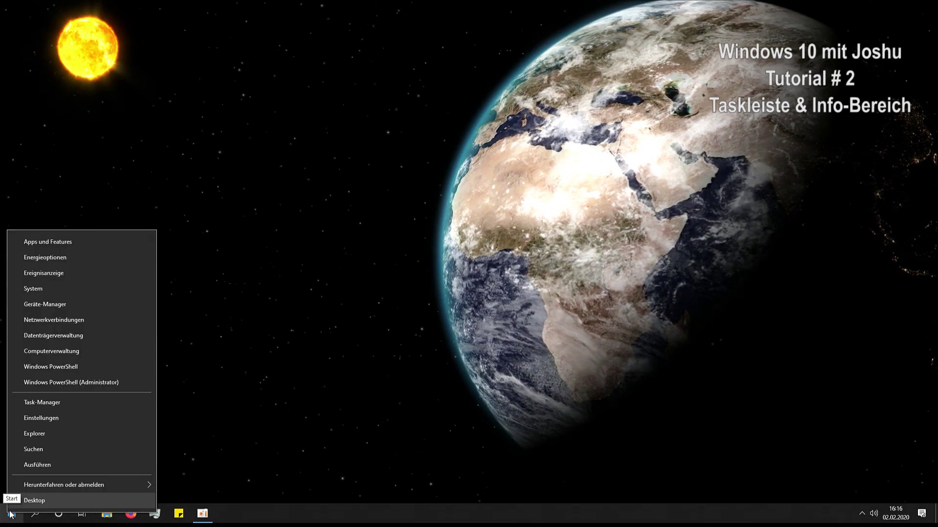
click(257, 475)
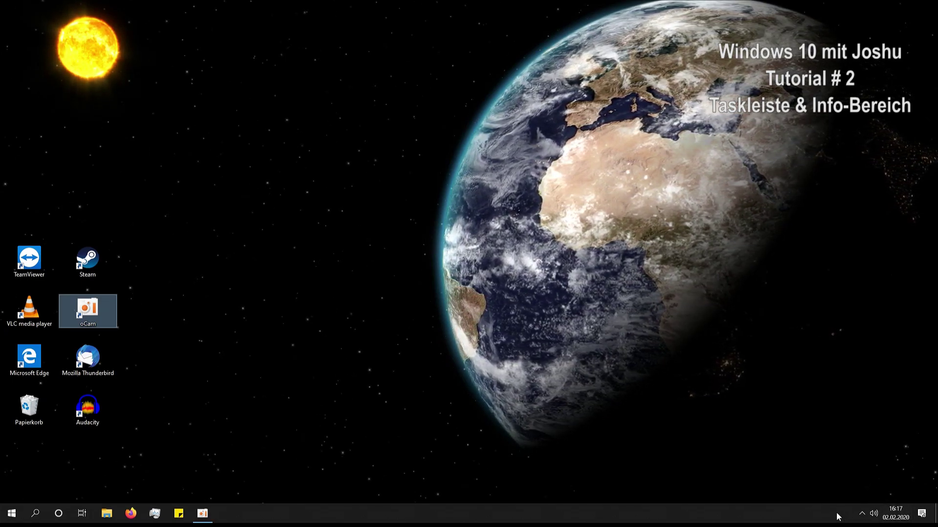
- In the taskbar settings for notification area icons, turn the Lautstärke icon off and the Mikrofon icon on
right_click(812, 513)
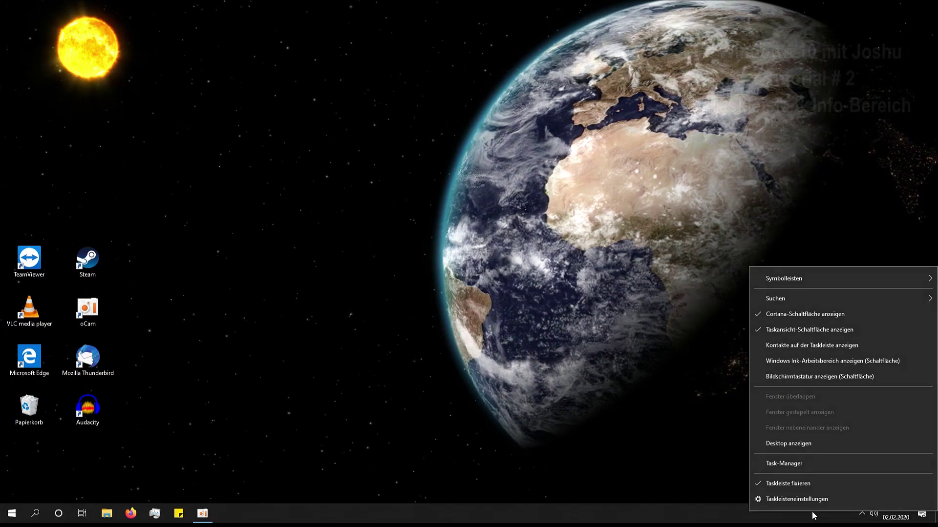
click(778, 499)
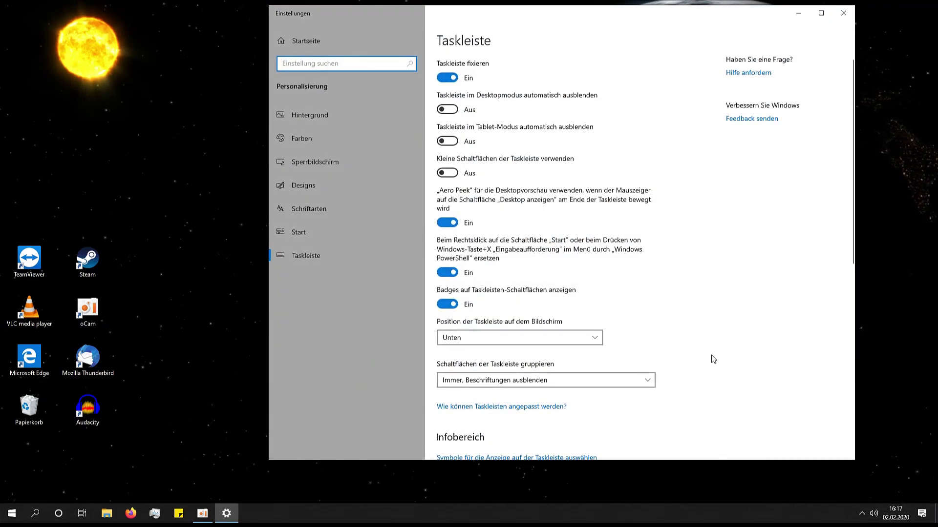
scroll(713, 357, down, 5)
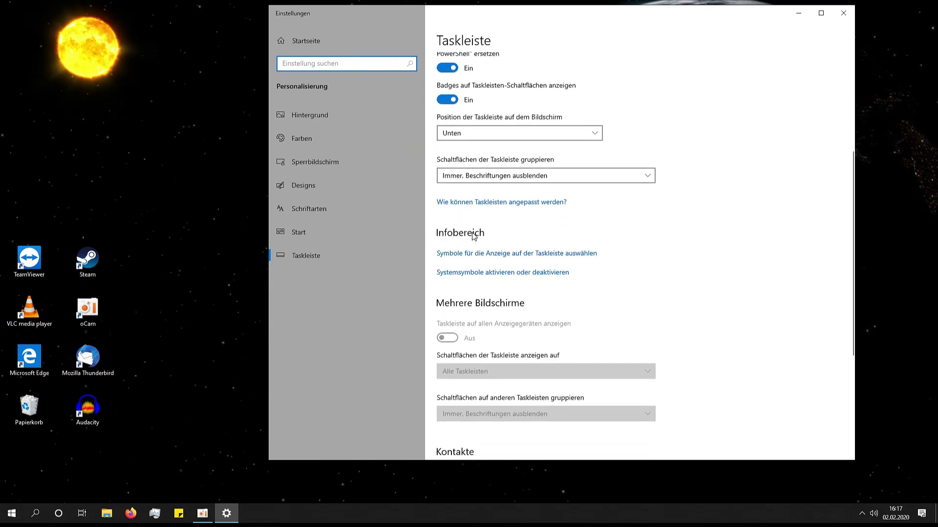
click(477, 254)
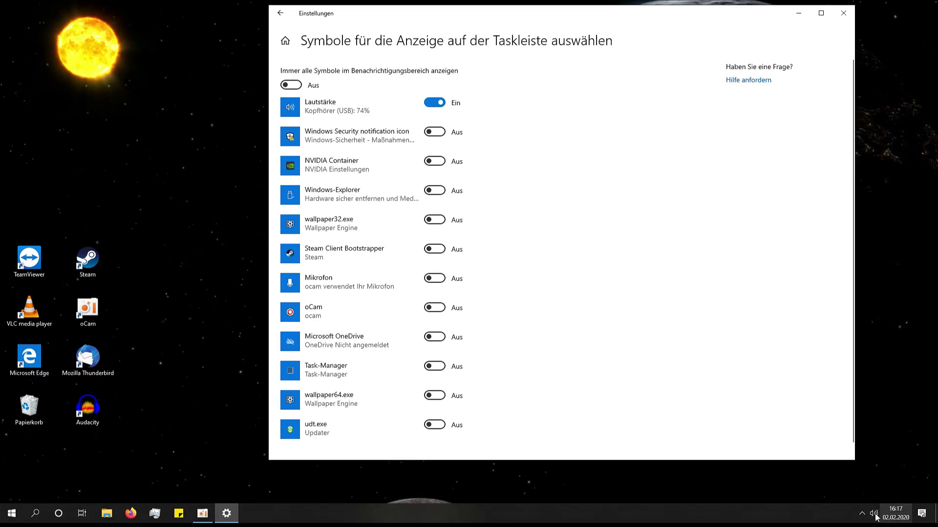
click(443, 105)
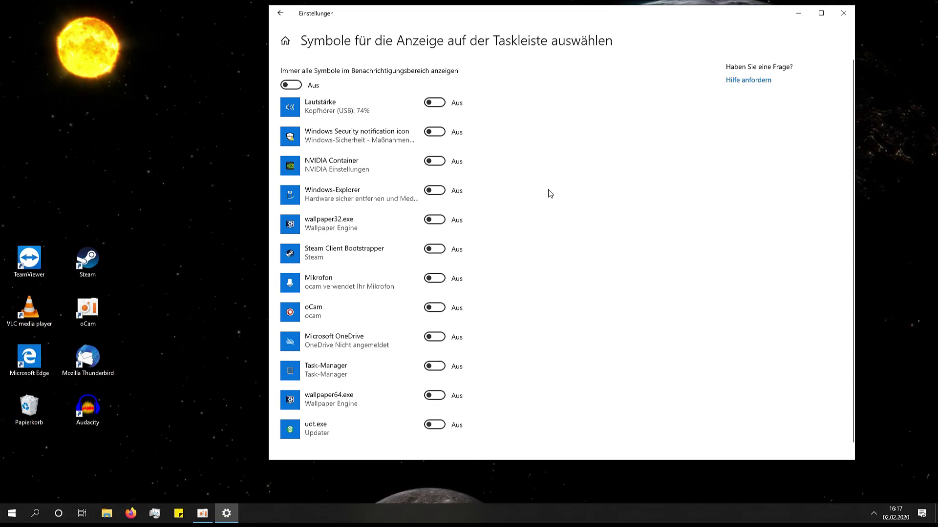
click(439, 279)
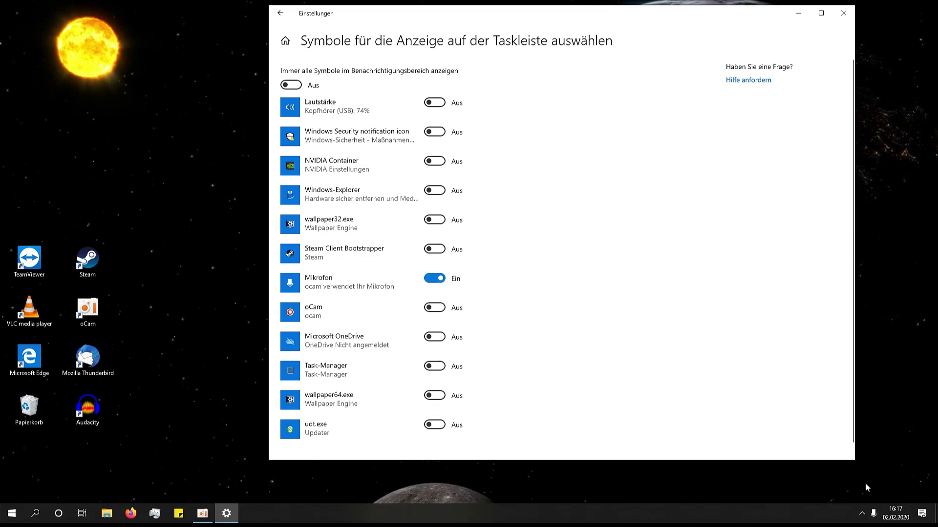
- View the microphone privacy settings through the Mikrofon notification icon and close the Settings window
click(873, 514)
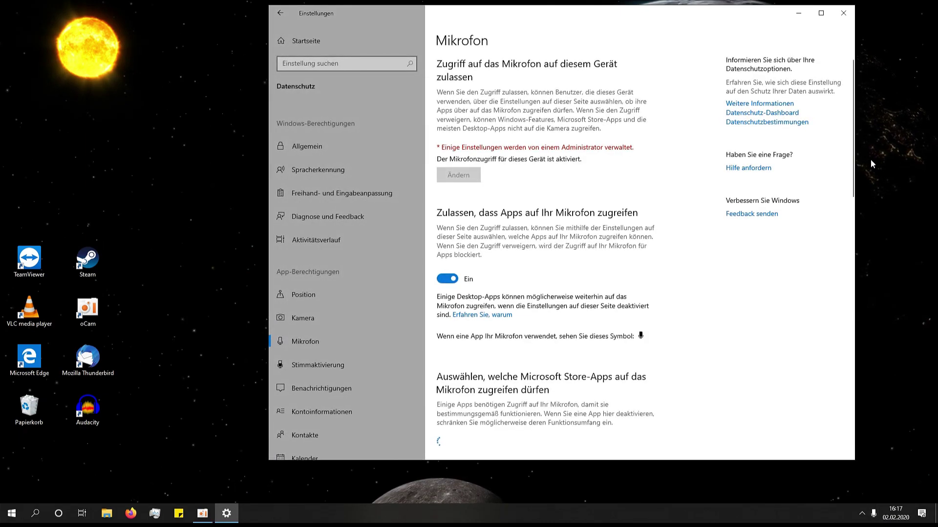
click(843, 14)
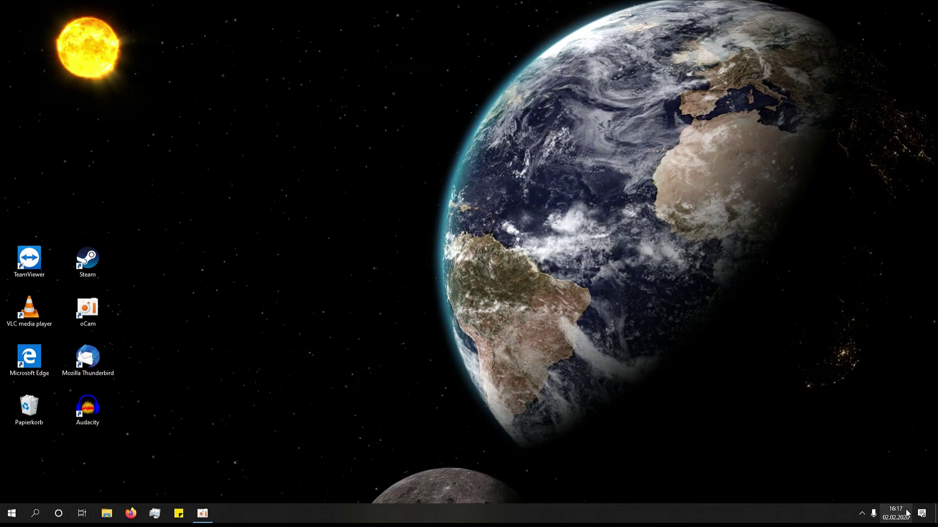
- Turn on the Task-Manager icon in the notification area settings, then open Task-Manager to check its icon and close it
right_click(754, 511)
click(769, 499)
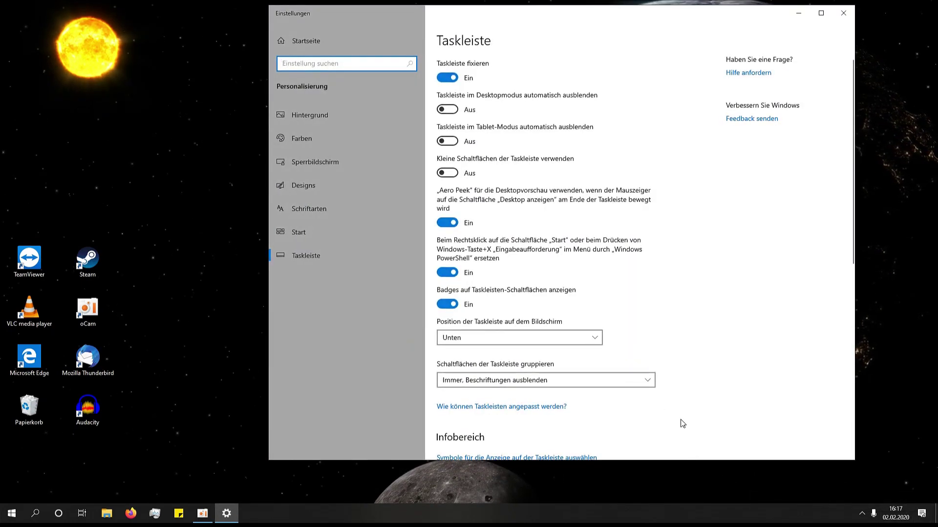
scroll(564, 370, down, 2)
scroll(563, 371, down, 1)
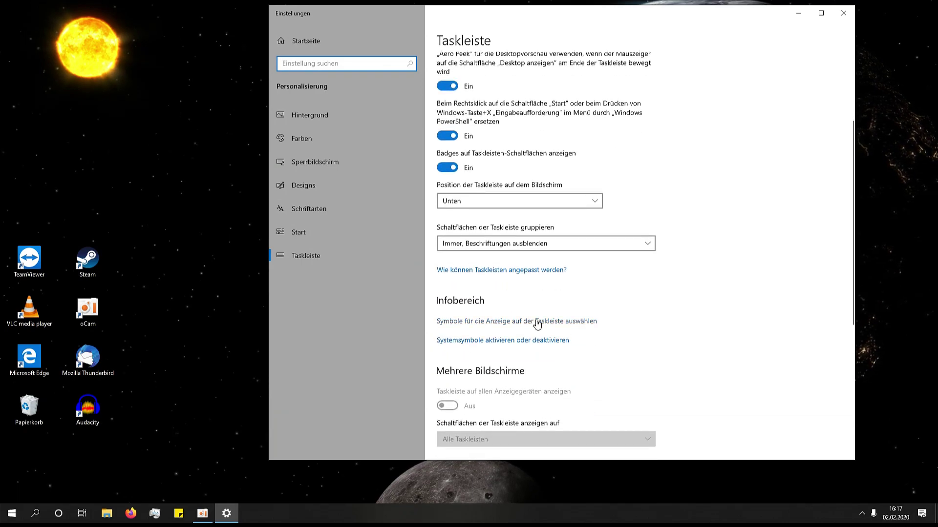
click(537, 321)
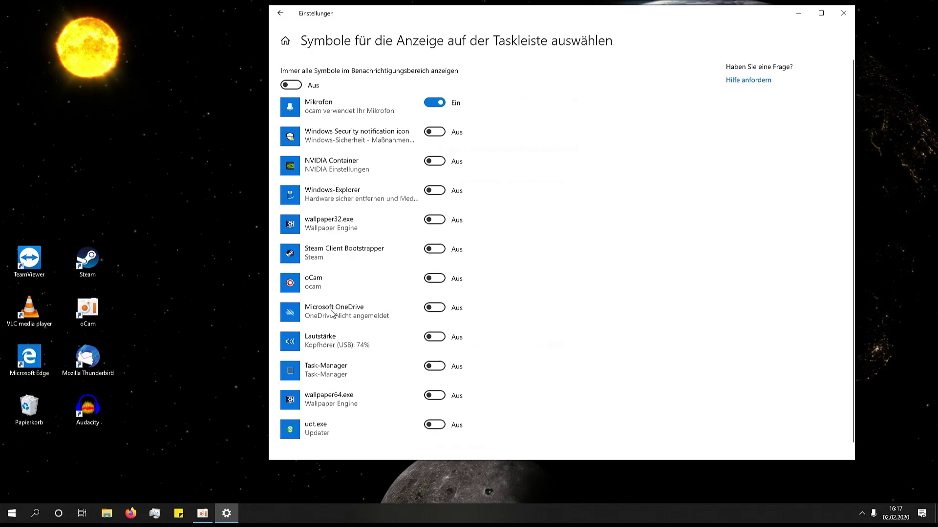
click(439, 370)
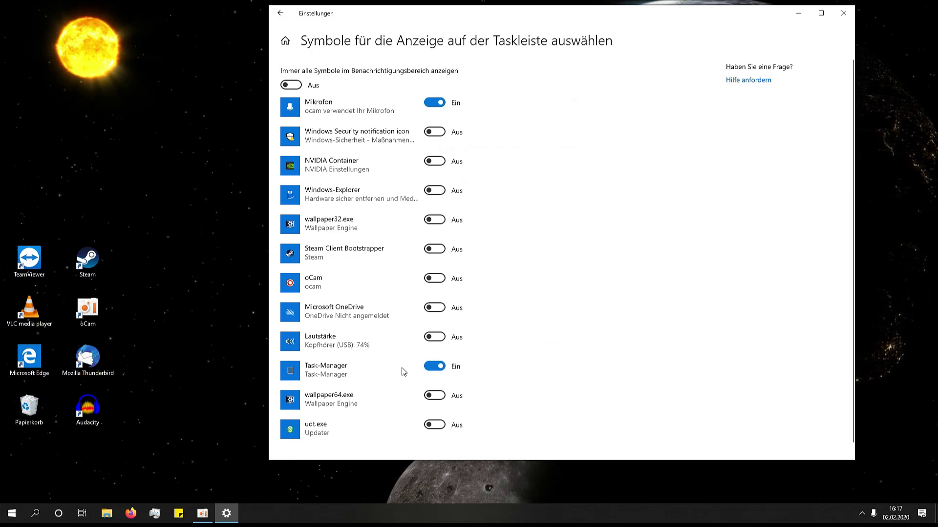
click(799, 13)
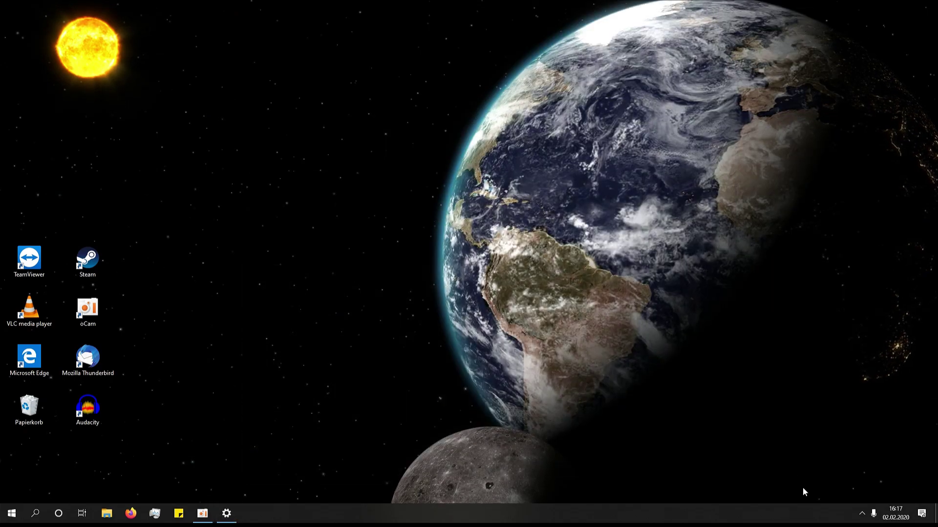
click(155, 514)
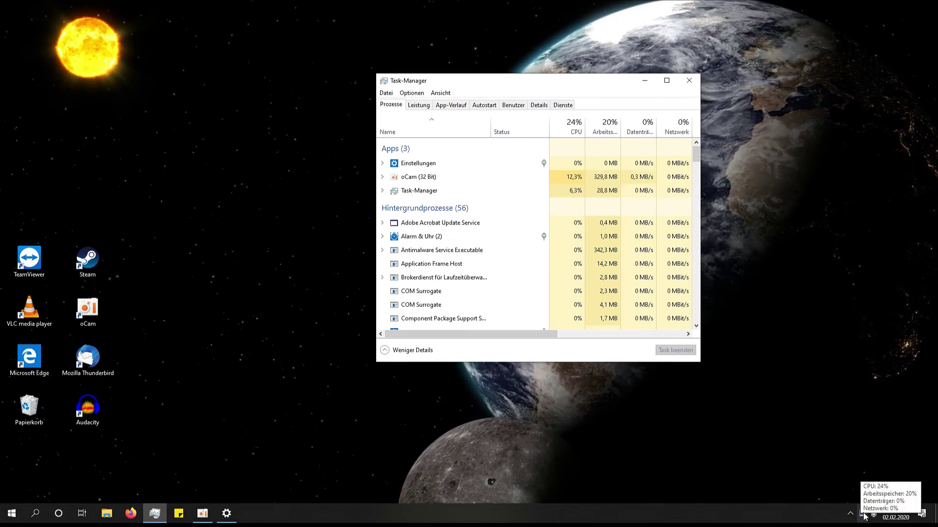
click(689, 80)
- Look through the taskbar settings down to the Mehrere Bildschirme and Kontakte sections, then minimise the Settings window
right_click(831, 512)
click(827, 500)
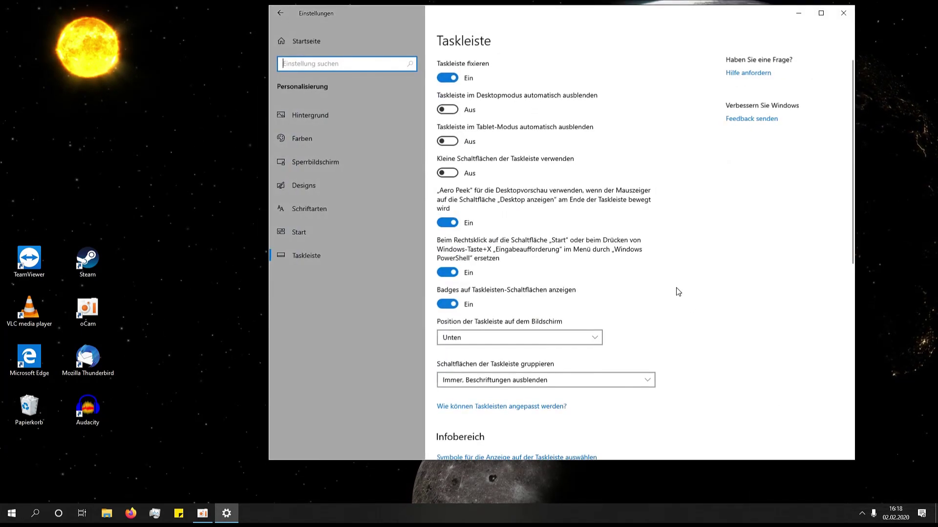
scroll(662, 351, down, 9)
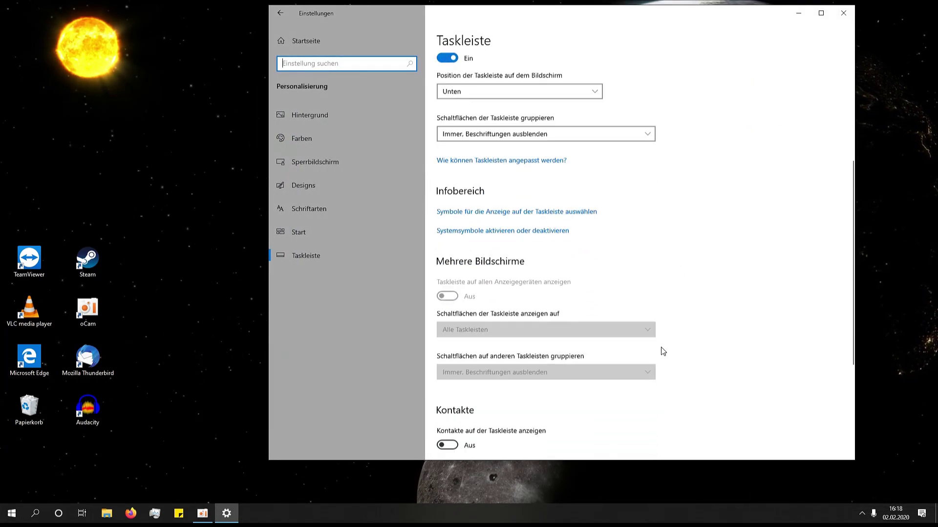
scroll(663, 351, down, 1)
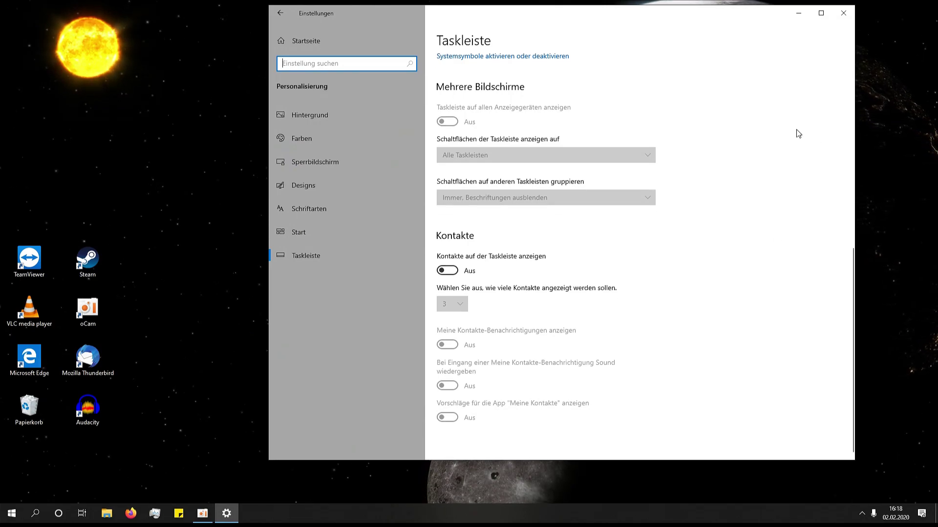
scroll(735, 198, up, 4)
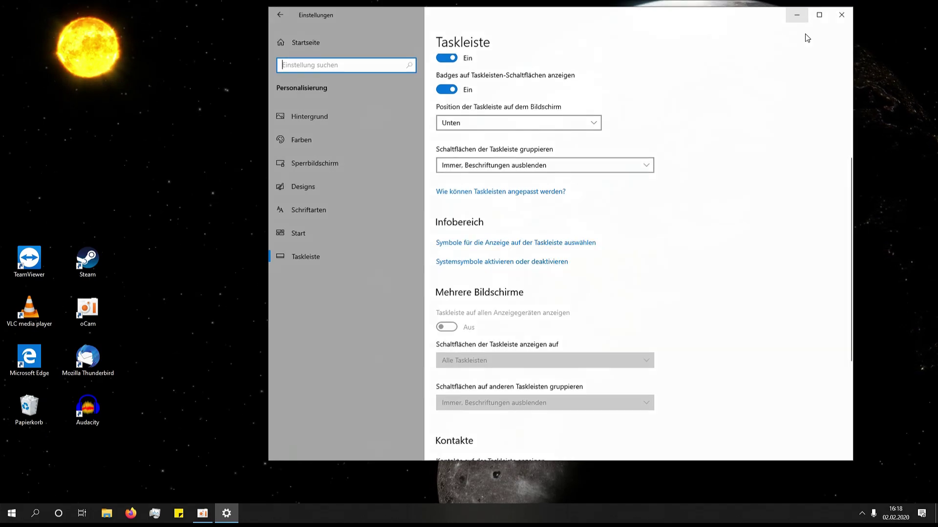
click(793, 17)
- Move the Lautstärke and Steam icons from the hidden icons onto the visible notification area of the taskbar
click(862, 514)
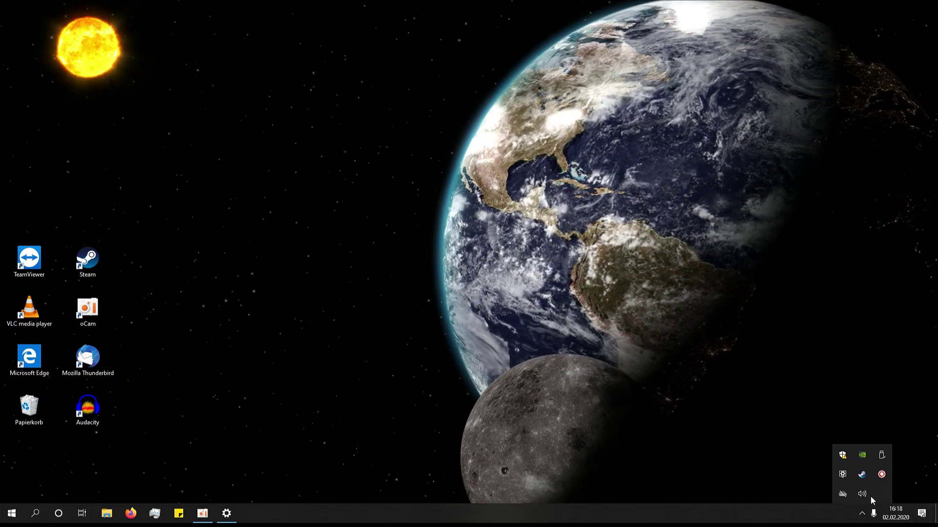
drag(863, 494, 862, 513)
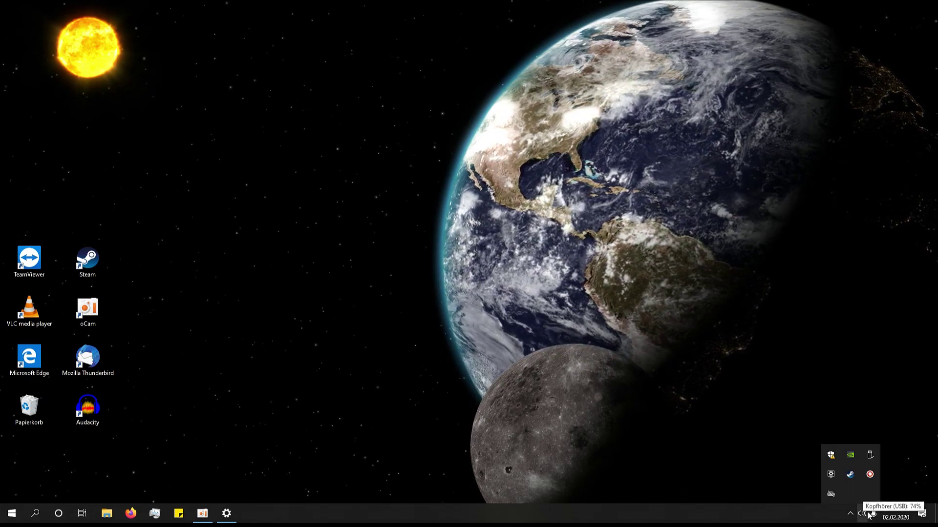
drag(850, 475, 850, 513)
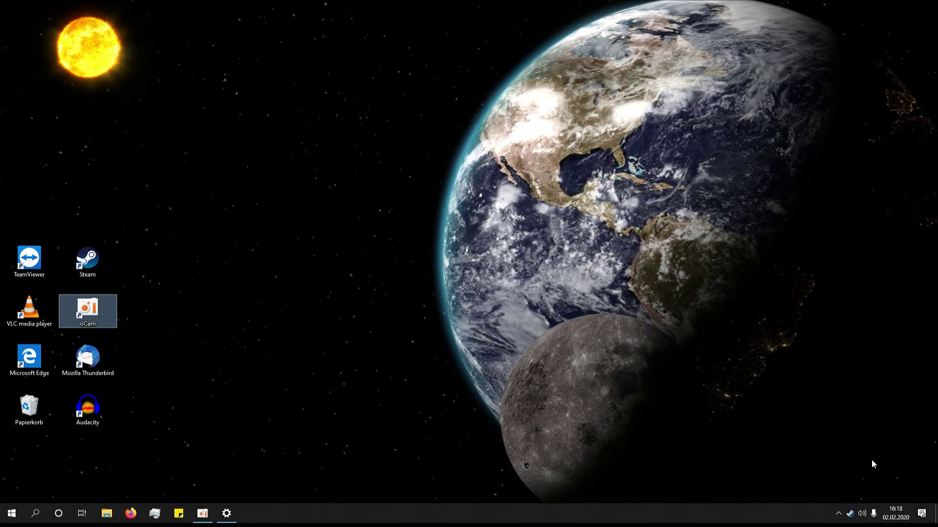
- In the Info-Center, expand the Media Engine-Add-On für Fotos notification, switch Nachtmodus on and off again, and close the pane
click(922, 513)
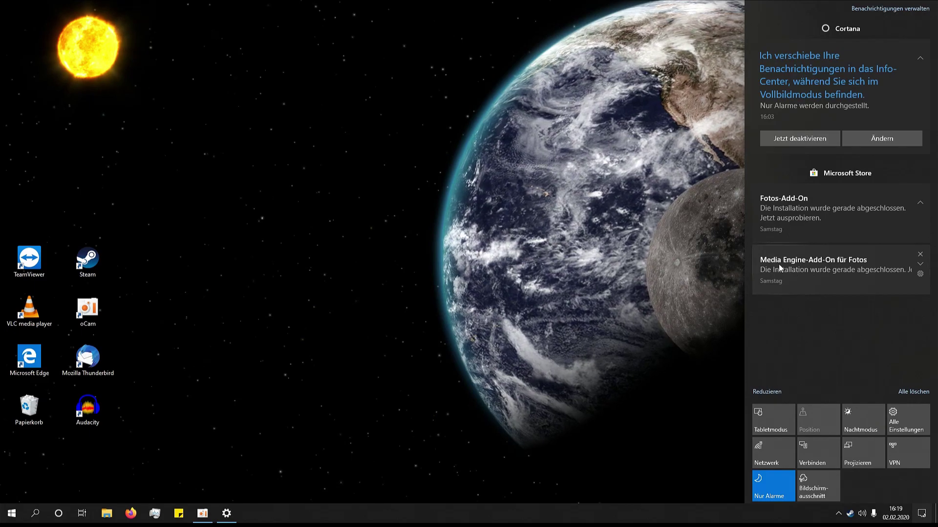
click(920, 266)
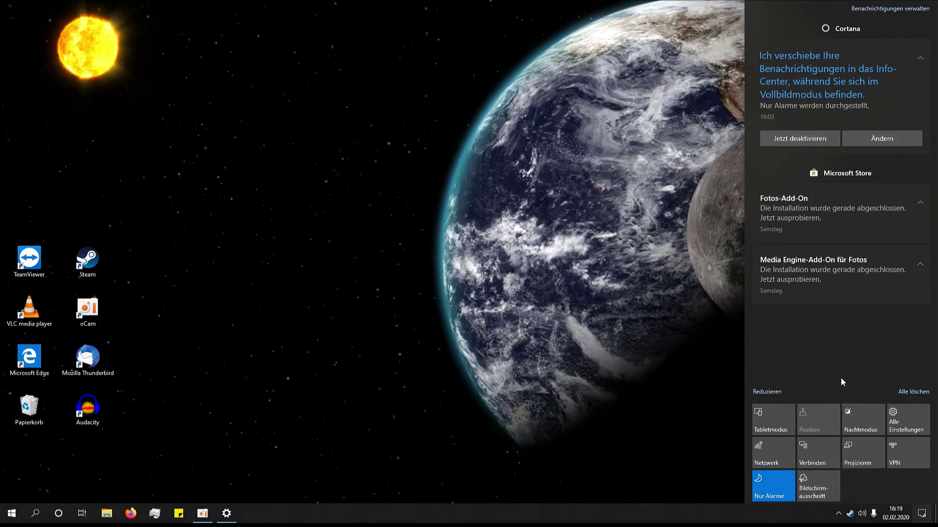
click(856, 417)
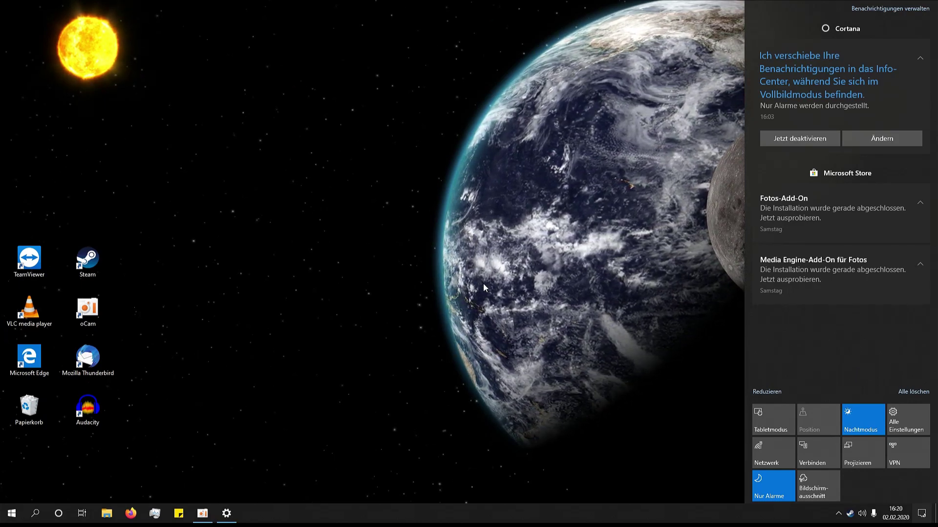
click(859, 417)
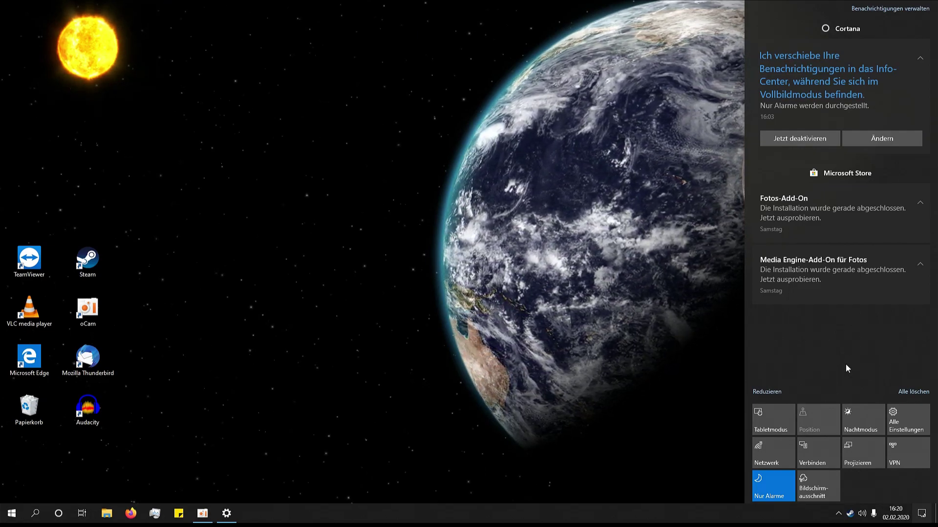
click(925, 510)
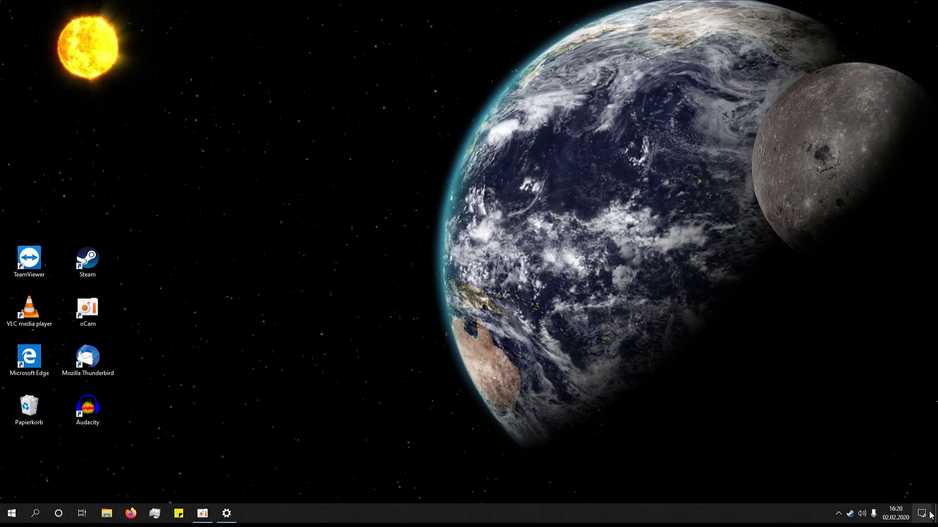
- In the notification icon settings, switch the option to always show all icons on and off again, and turn the Task-Manager icon off
right_click(708, 521)
click(720, 508)
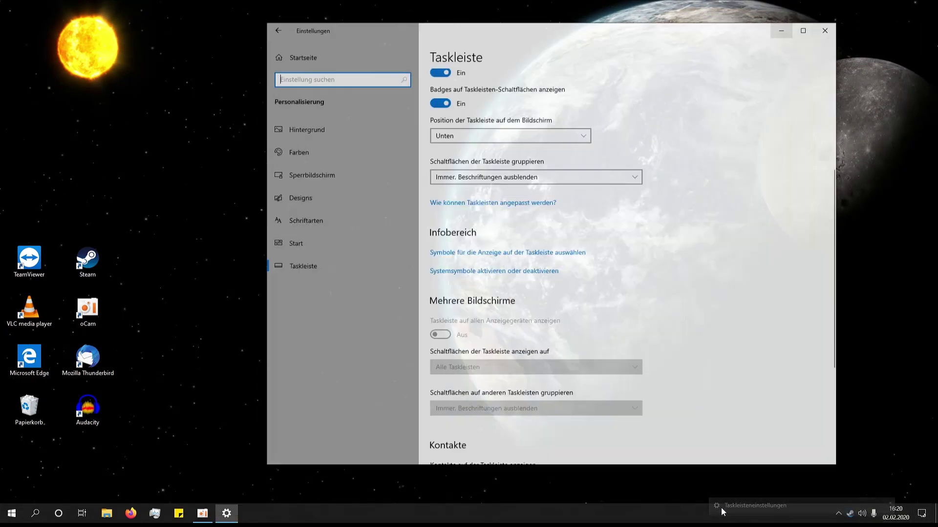
scroll(545, 306, down, 3)
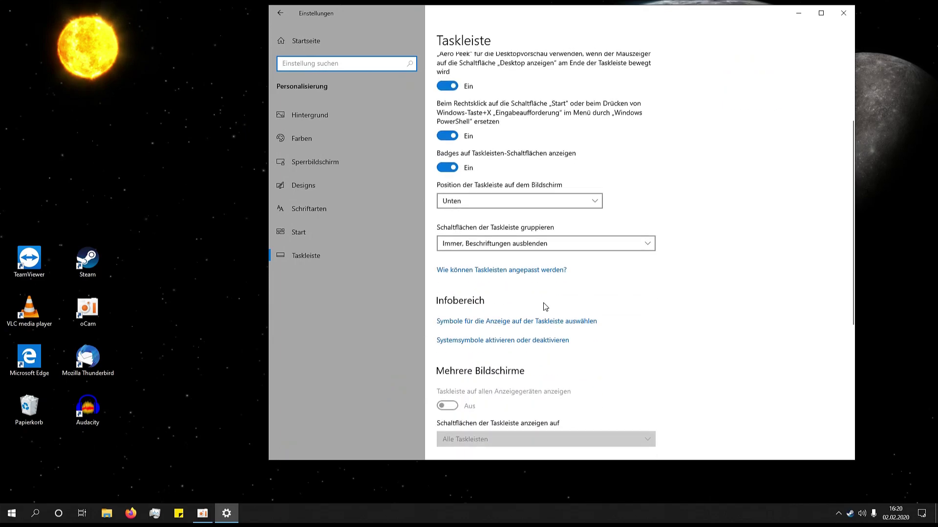
click(515, 322)
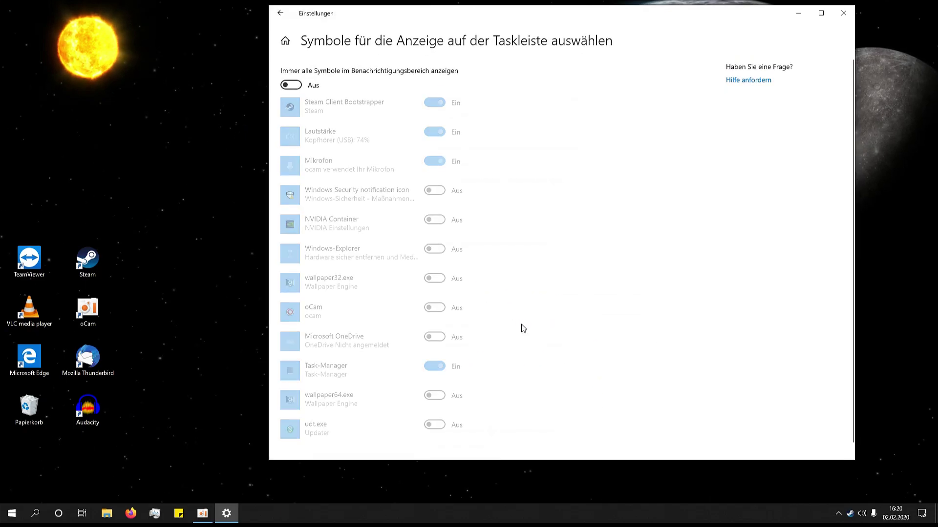
click(287, 87)
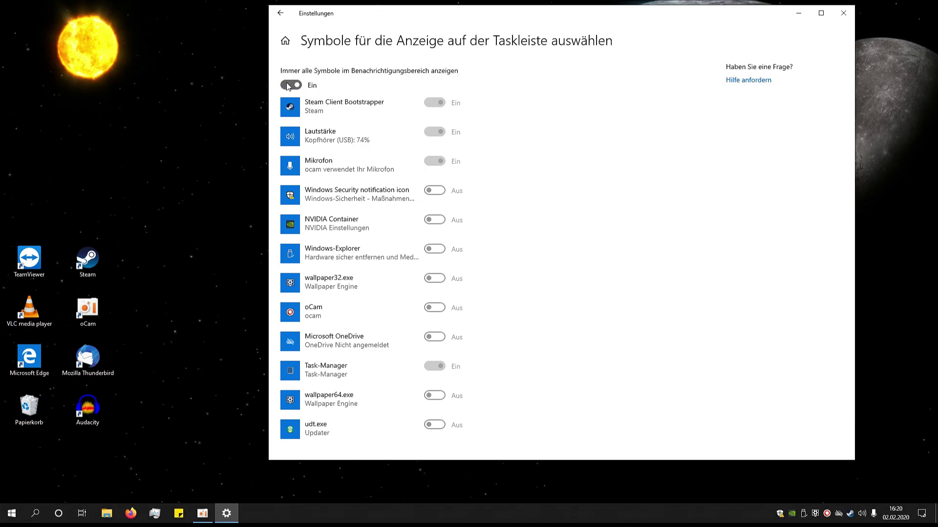
click(288, 86)
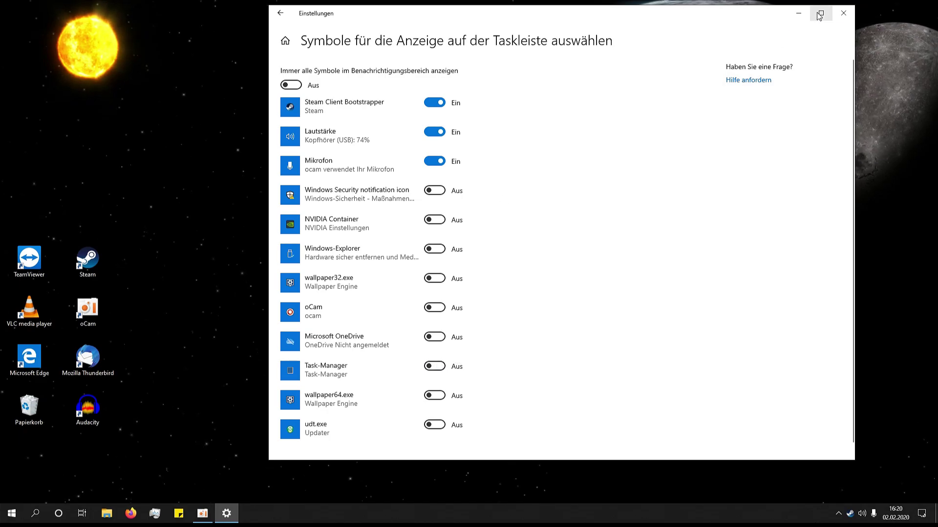
- Turn off the system icons Uhr, Lautstärke, Info-Center and Mikrofon
click(280, 15)
scroll(642, 359, down, 3)
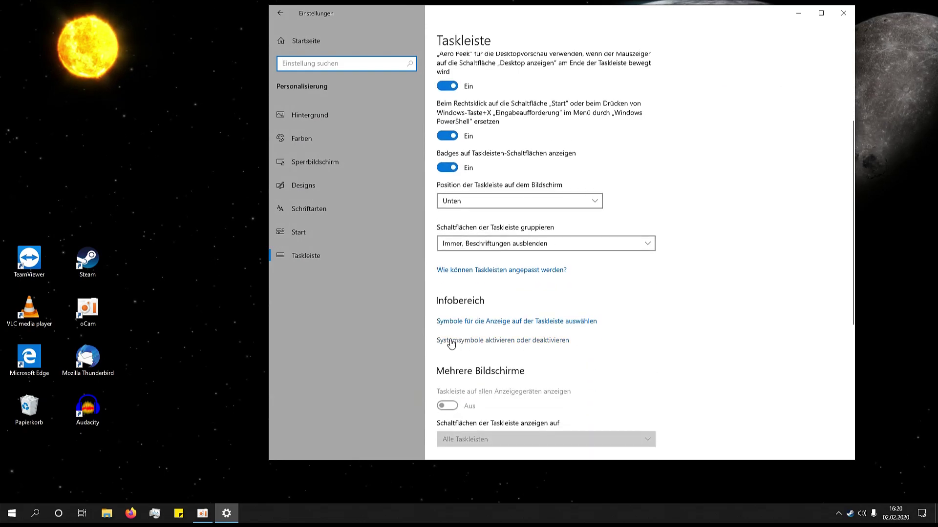
click(468, 341)
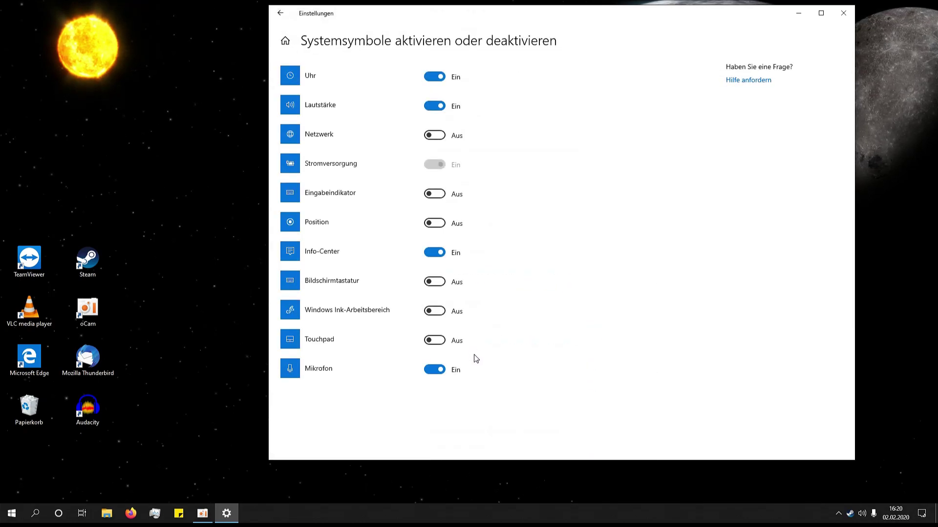
click(441, 78)
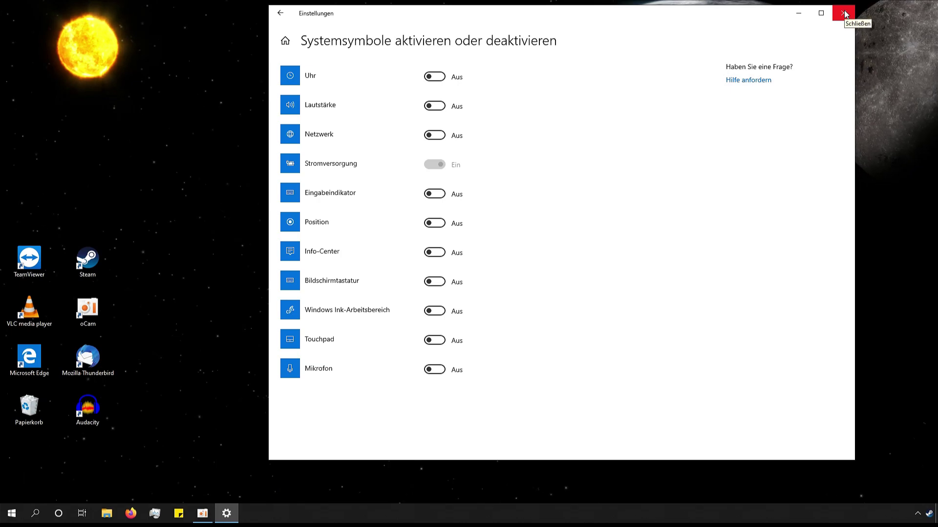
- Turn off the Steam Client Bootstrapper icon in the notification area settings and close Settings
click(281, 14)
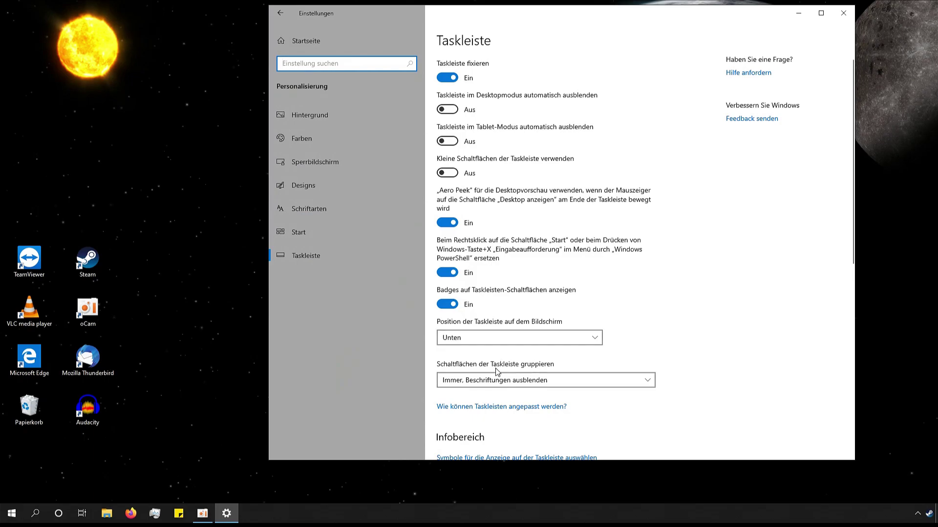
scroll(500, 364, down, 3)
click(511, 321)
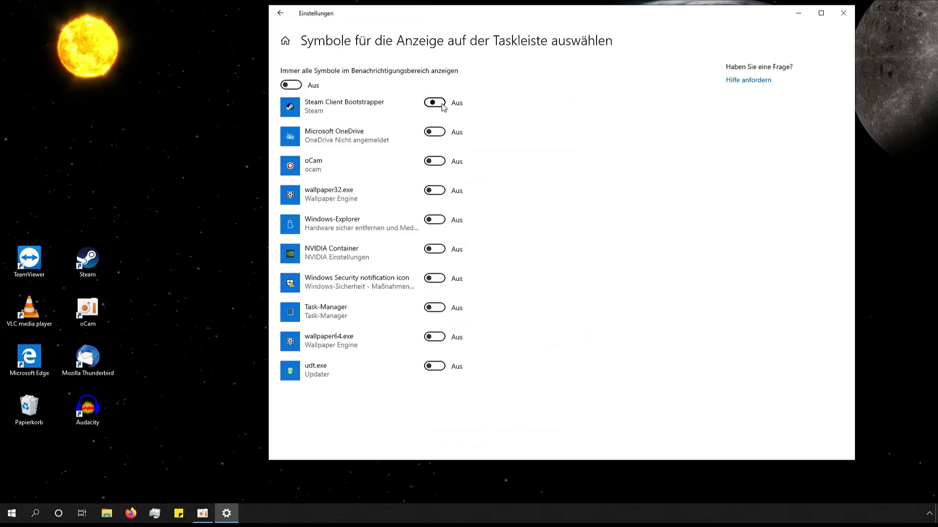
click(845, 15)
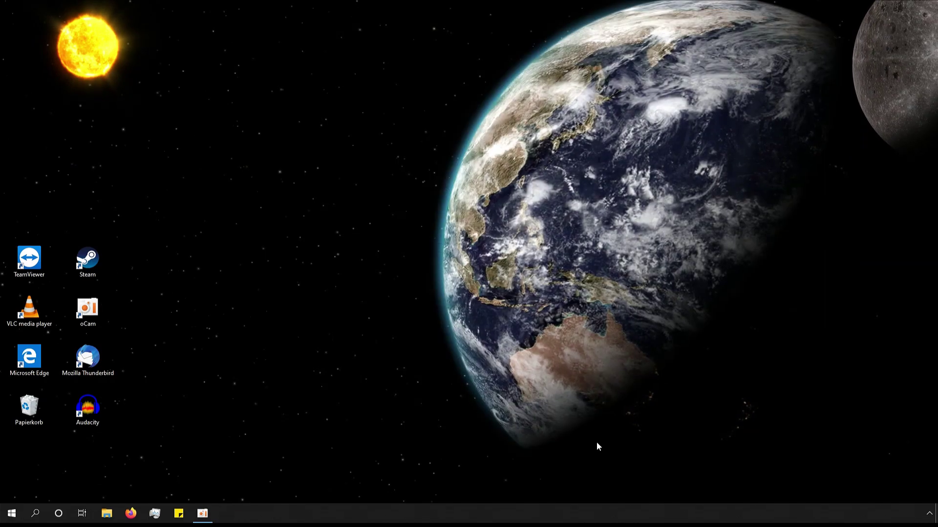
- View the context menu of the Steam icon among the hidden icons and dismiss it without choosing anything
click(929, 514)
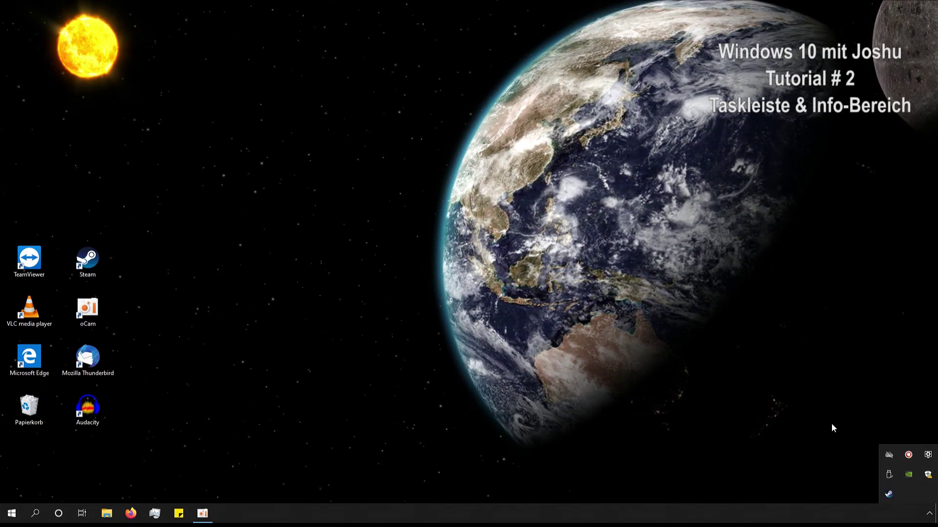
right_click(887, 495)
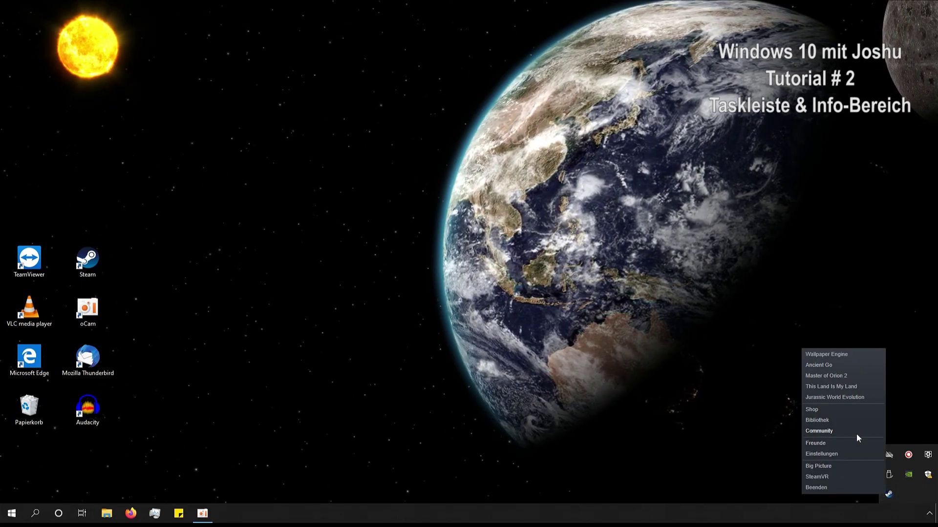
click(910, 408)
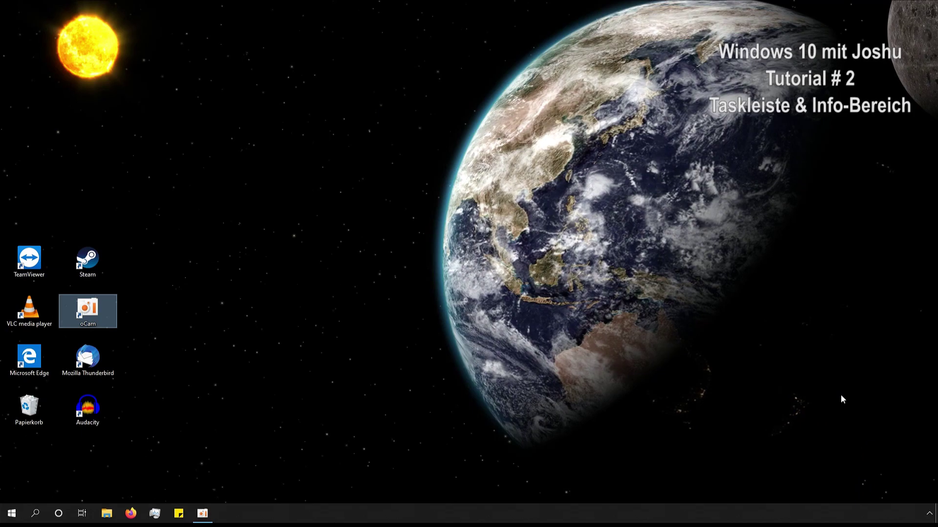